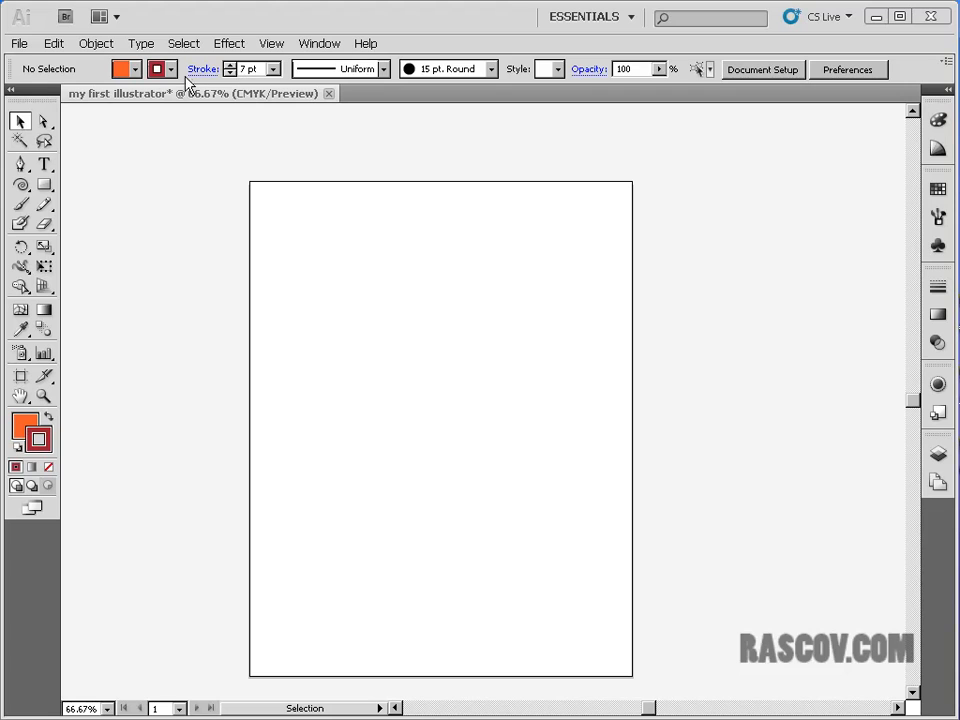
Step: Set the fill to CMYK Yellow, the stroke to dark brown and the stroke weight to 2 pt
click(135, 77)
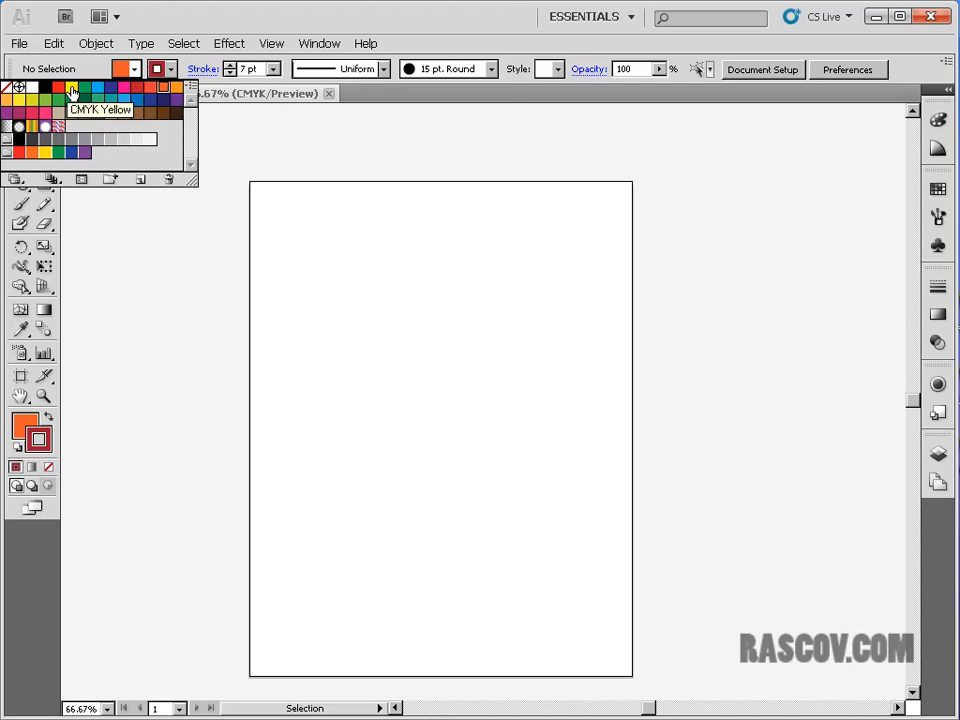
click(72, 88)
click(171, 69)
click(171, 69)
click(176, 115)
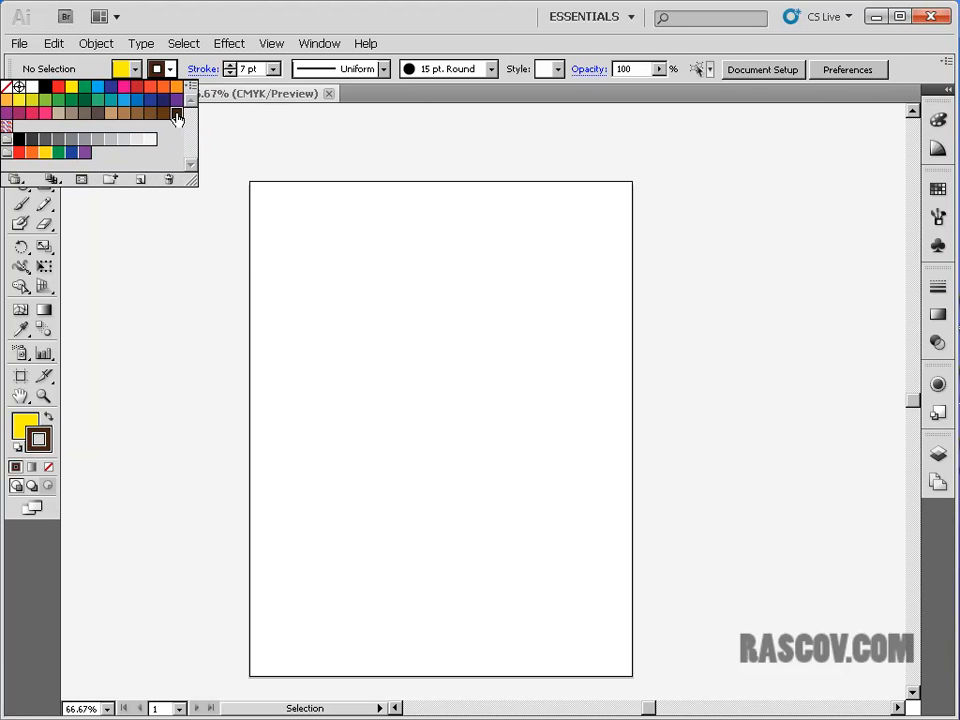
click(208, 56)
click(272, 70)
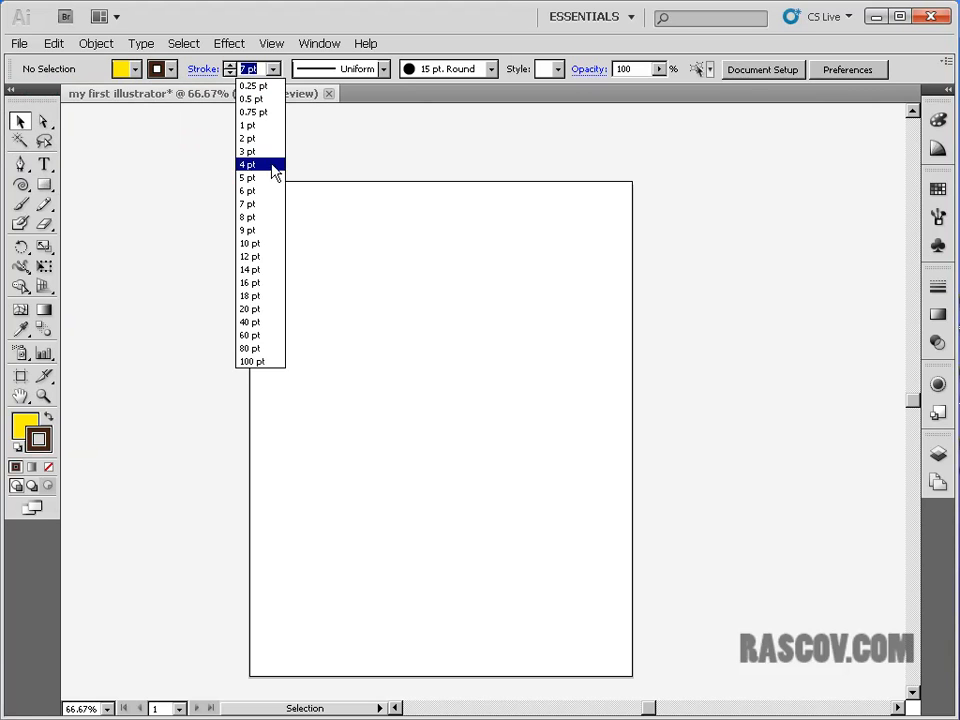
click(270, 137)
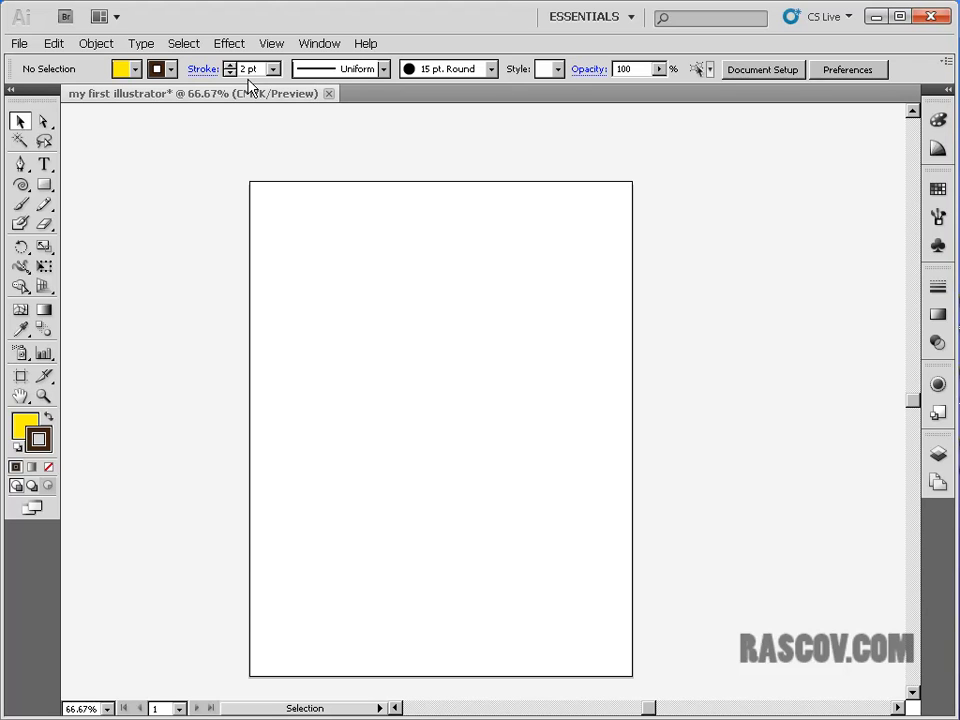
Step: Draw a tall, narrow ellipse near the top of the page and centre it horizontally on the artboard
click(44, 185)
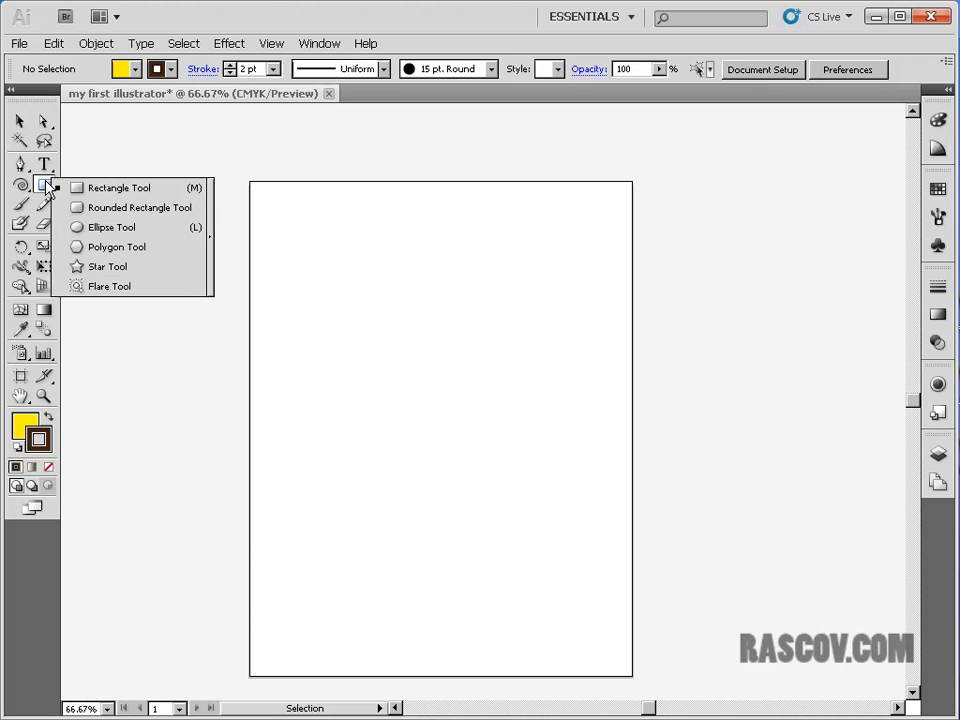
click(128, 228)
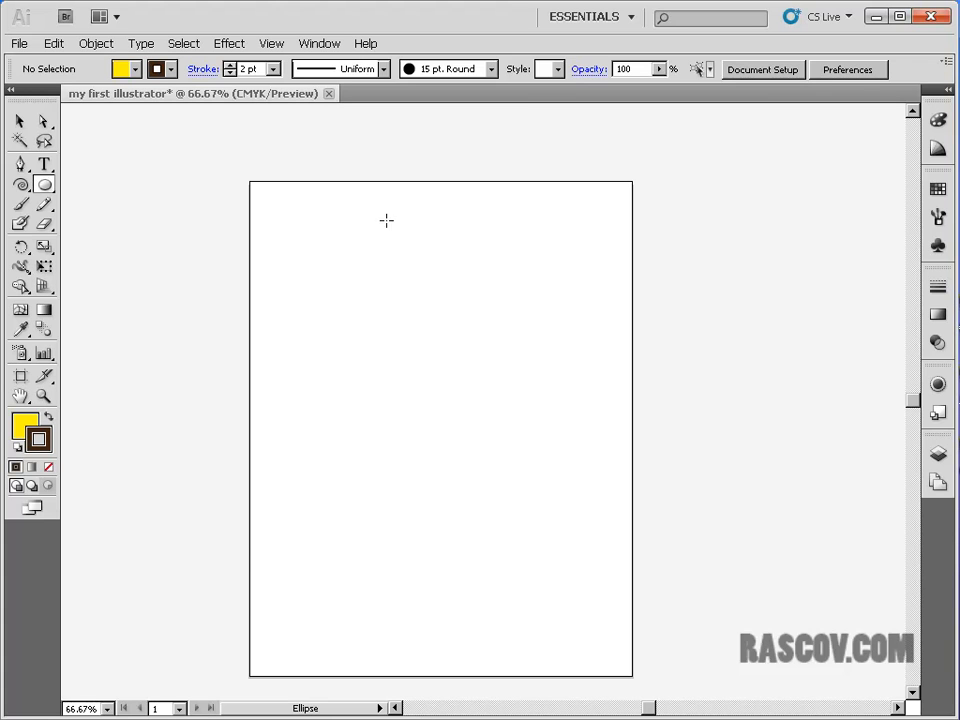
drag(392, 205, 425, 331)
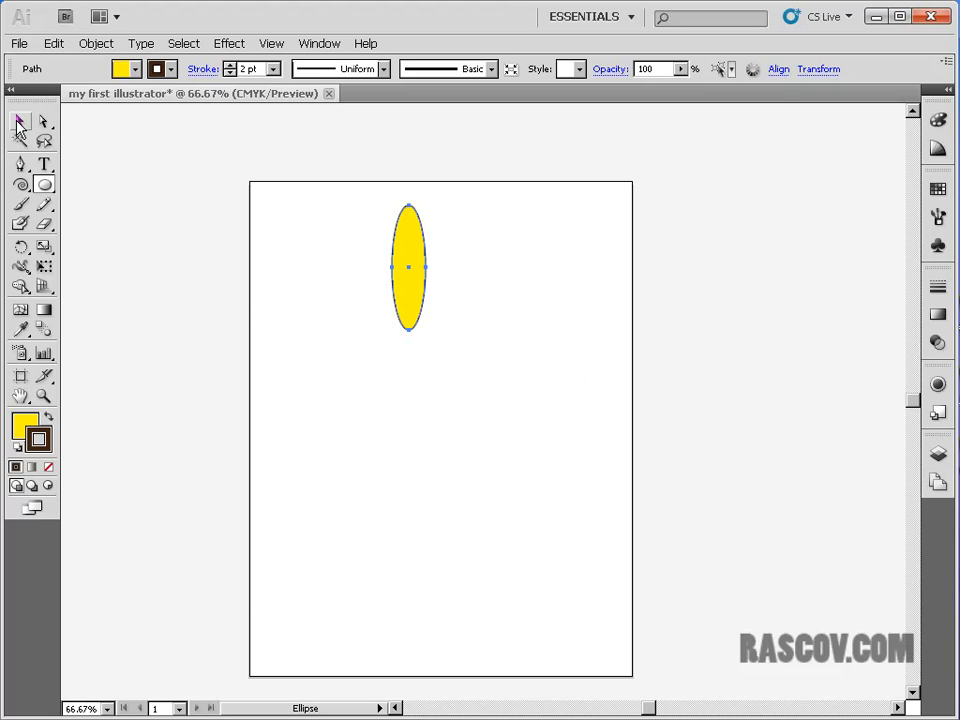
click(19, 121)
drag(407, 257, 443, 247)
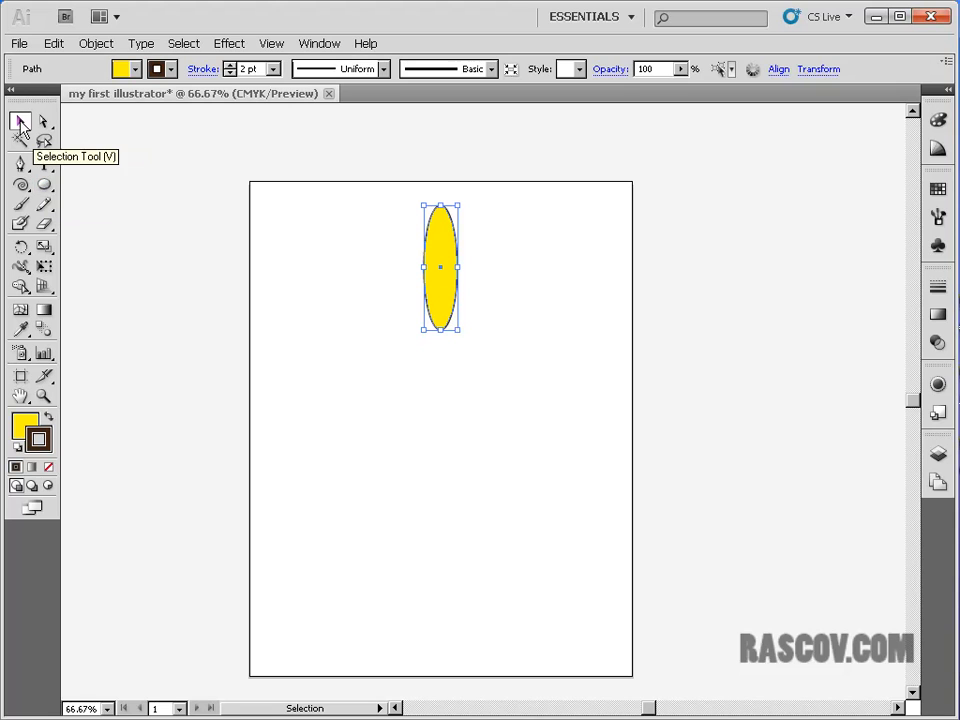
click(527, 261)
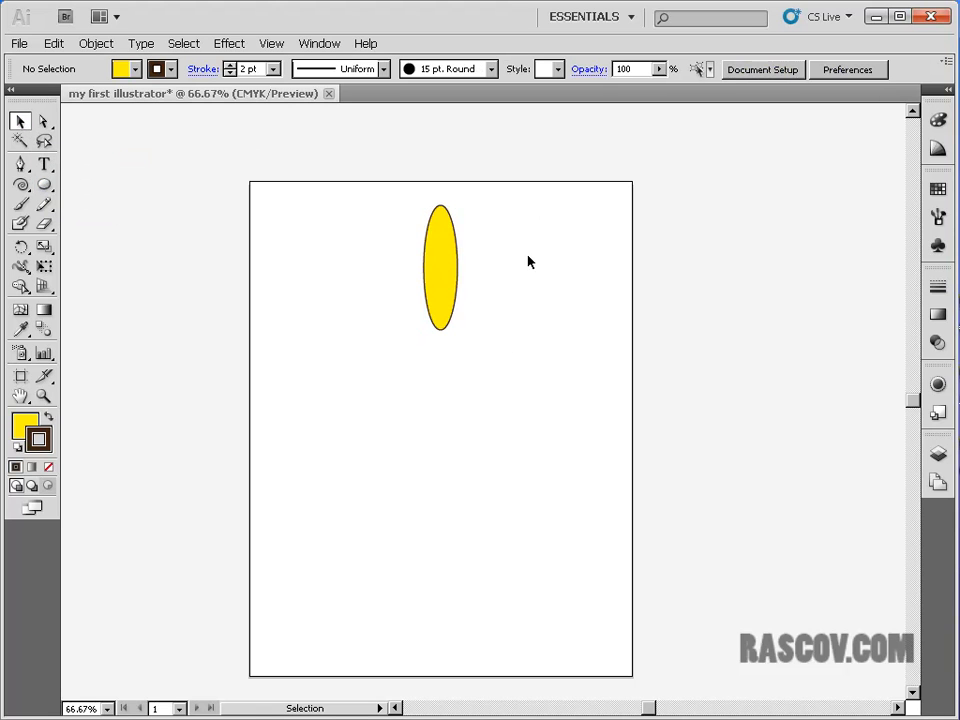
Step: Examine the yellow ellipse at 200% zoom, comparing how it looks selected and deselected
click(435, 242)
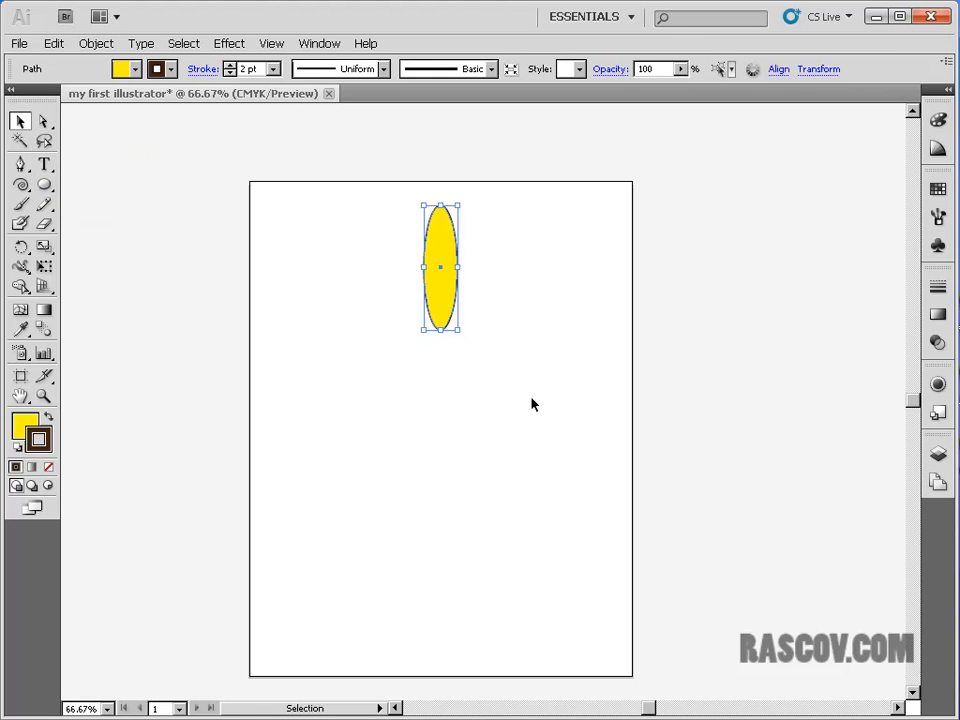
click(501, 281)
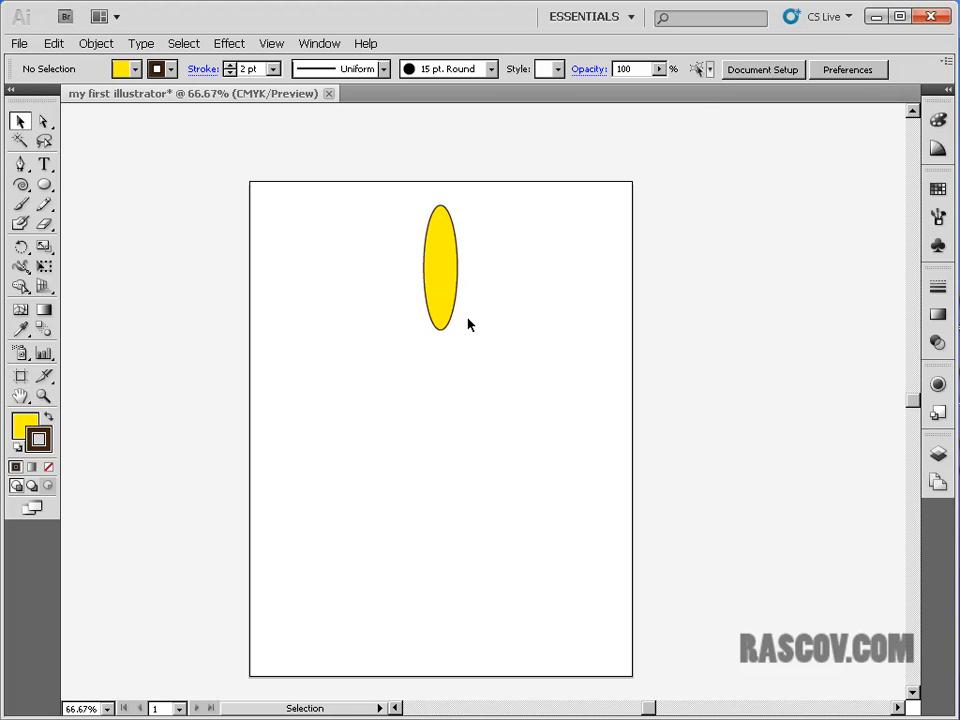
key(ctrl+1)
key(ctrl+plus)
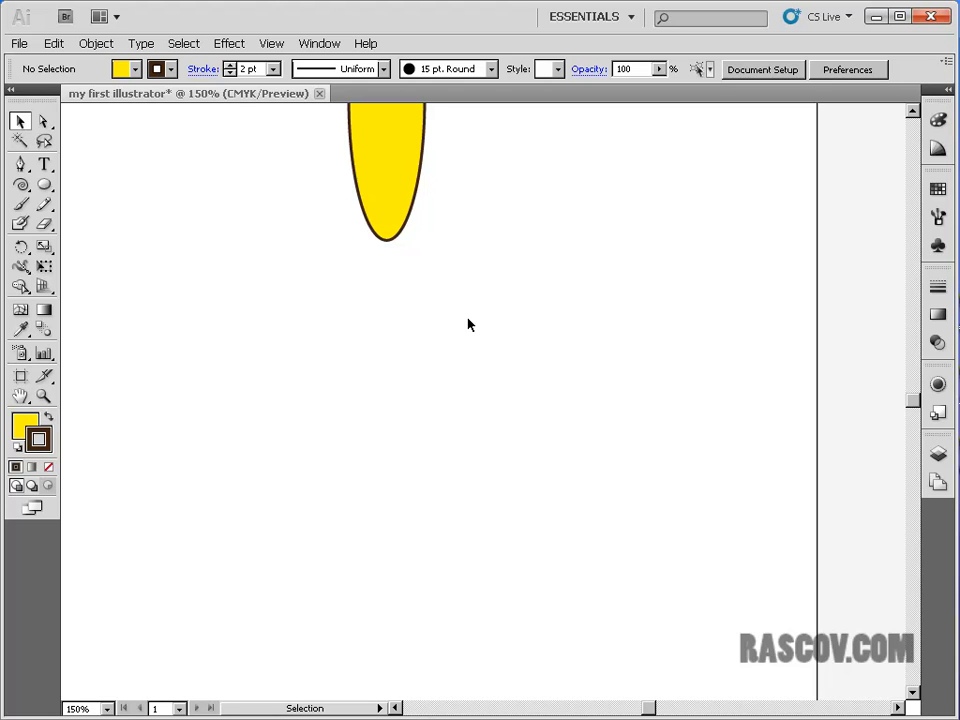
key(space)
key(space)
drag(366, 291, 529, 343)
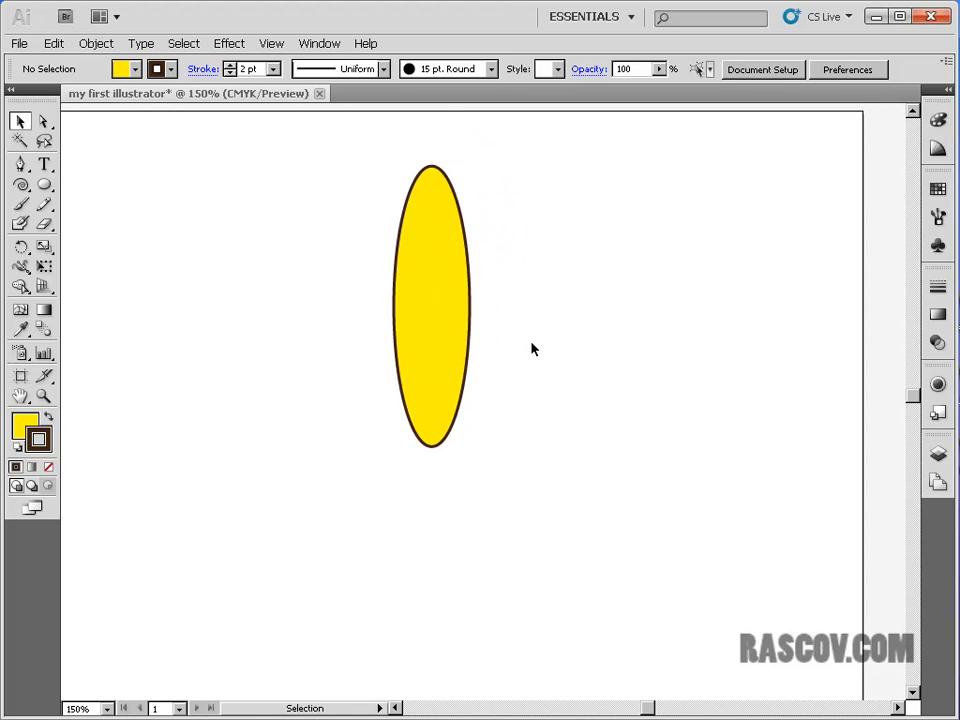
key(ctrl+plus)
key(space)
drag(438, 275, 486, 340)
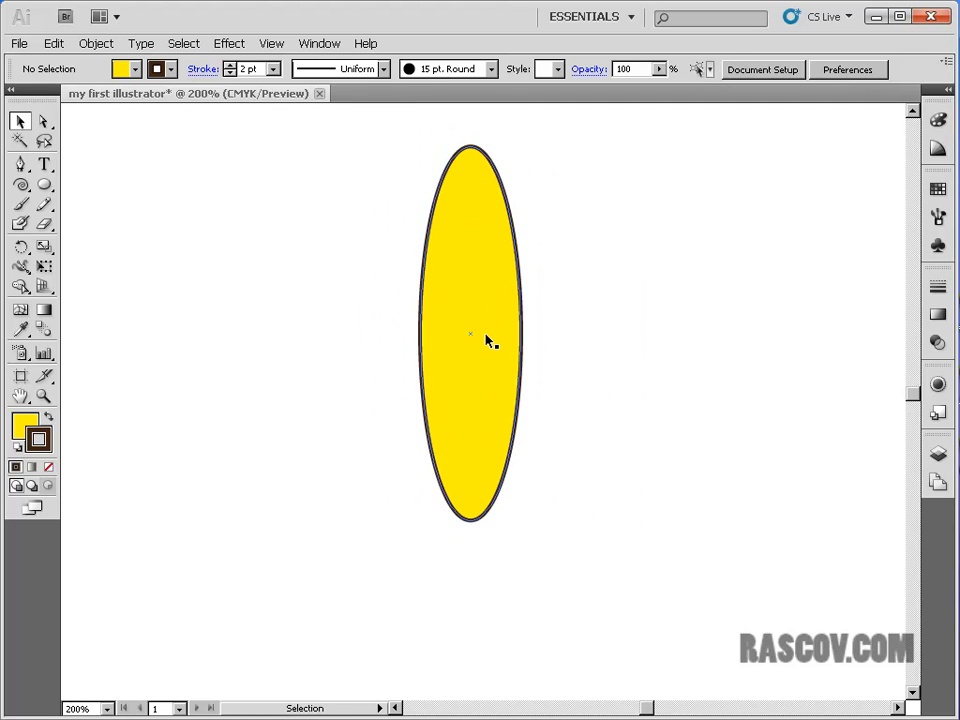
click(501, 285)
click(528, 290)
click(514, 285)
click(598, 285)
click(504, 283)
click(616, 283)
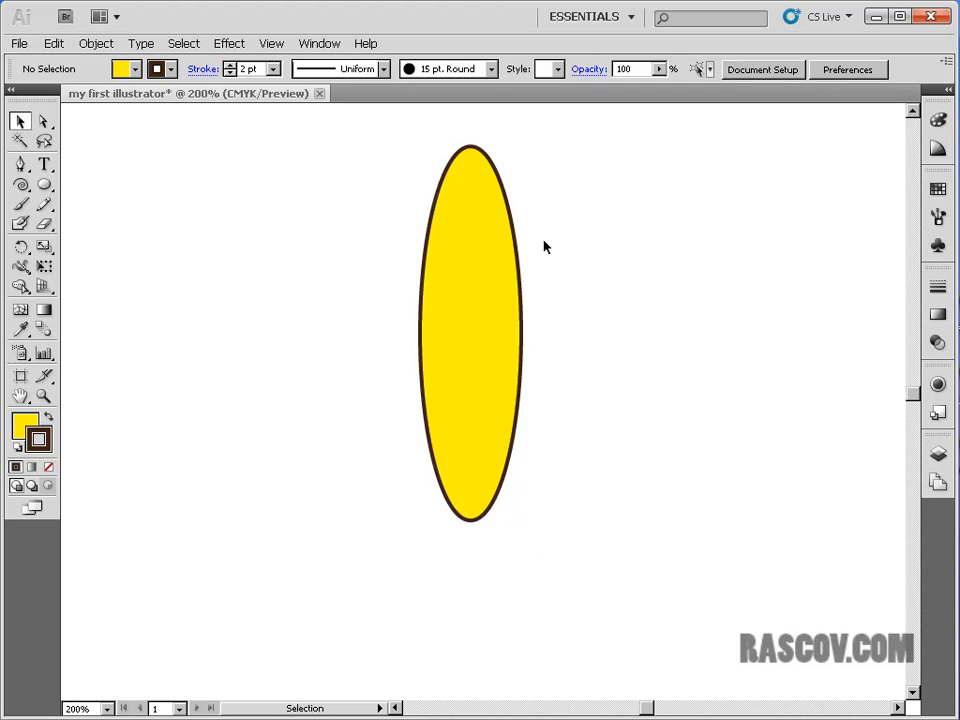
Step: Examine the selected ellipse's path, centre and lower anchor points close up at 600% zoom
click(503, 270)
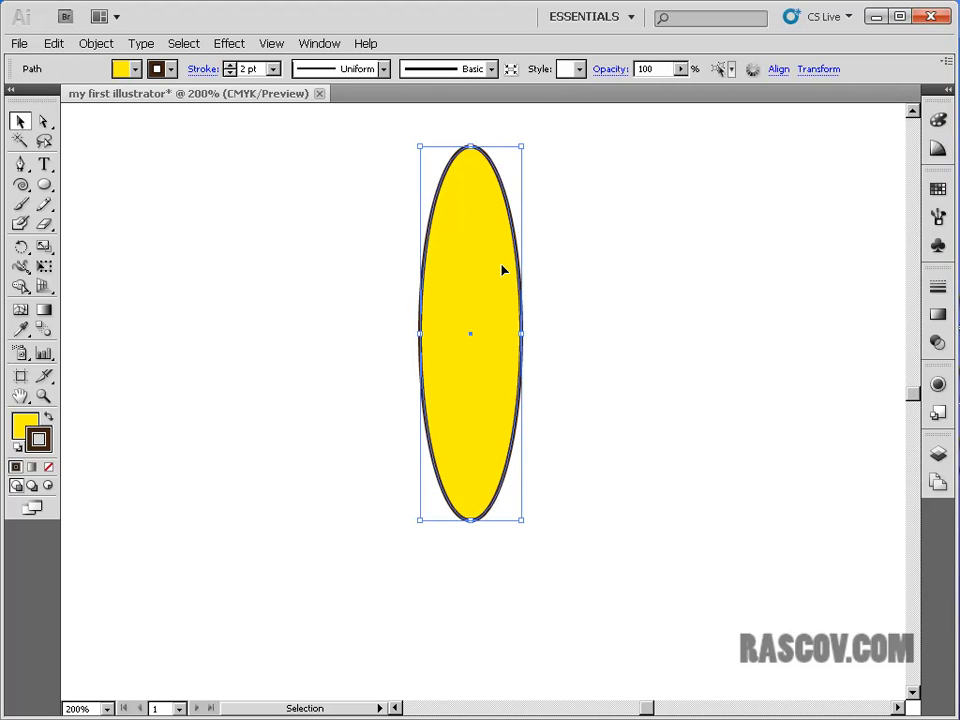
key(a)
key(ctrl+plus)
key(ctrl+plus)
key(ctrl+plus)
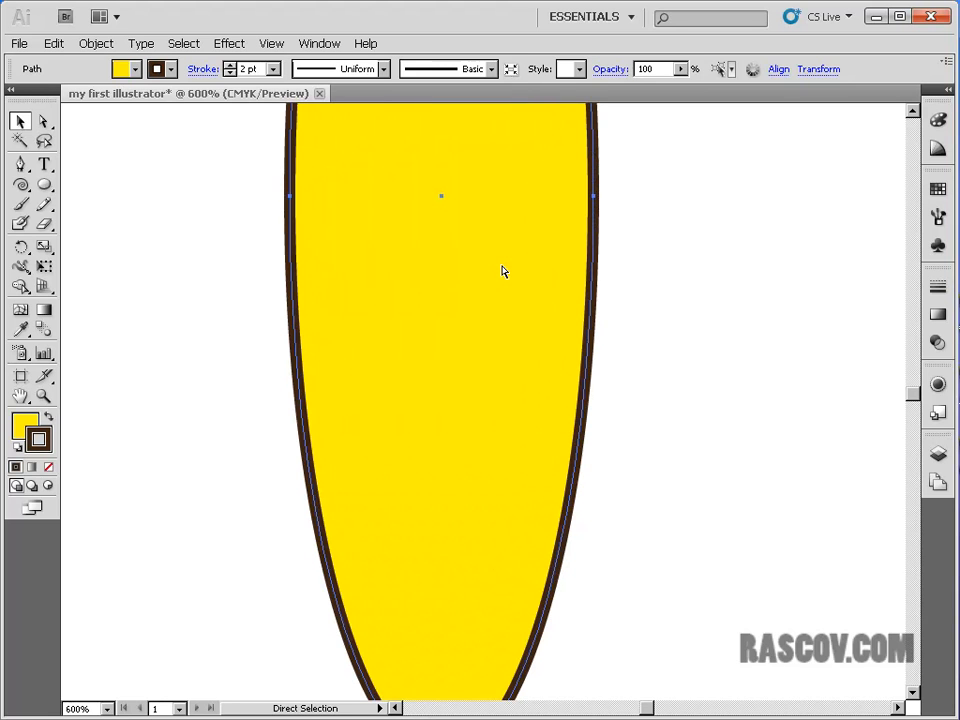
key(v)
key(space)
drag(471, 347, 489, 253)
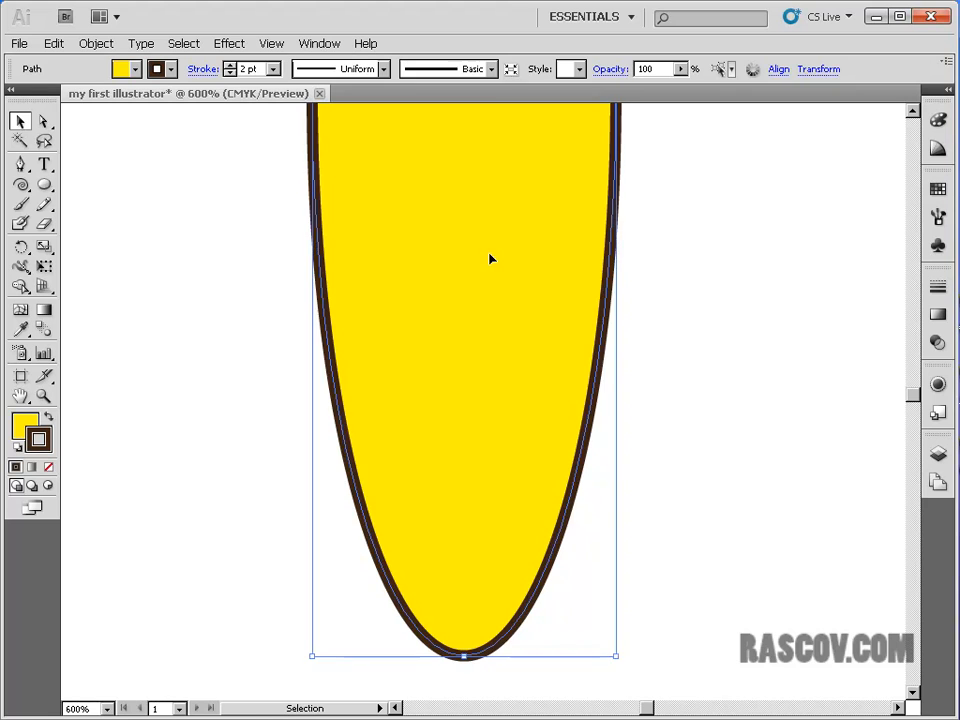
click(662, 341)
click(559, 370)
key(space)
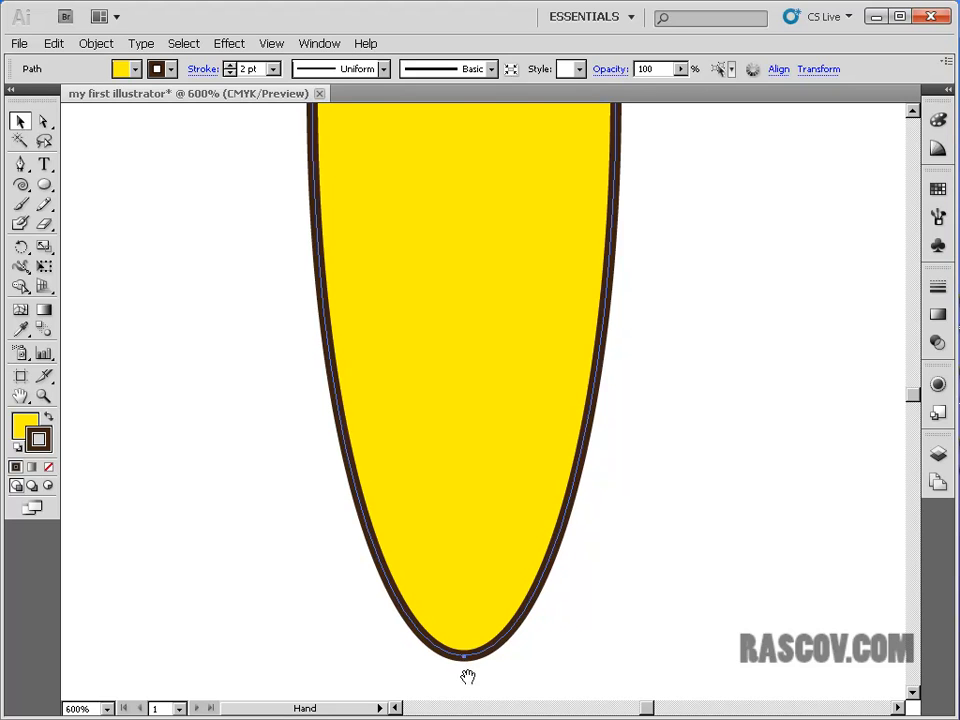
drag(538, 240, 519, 377)
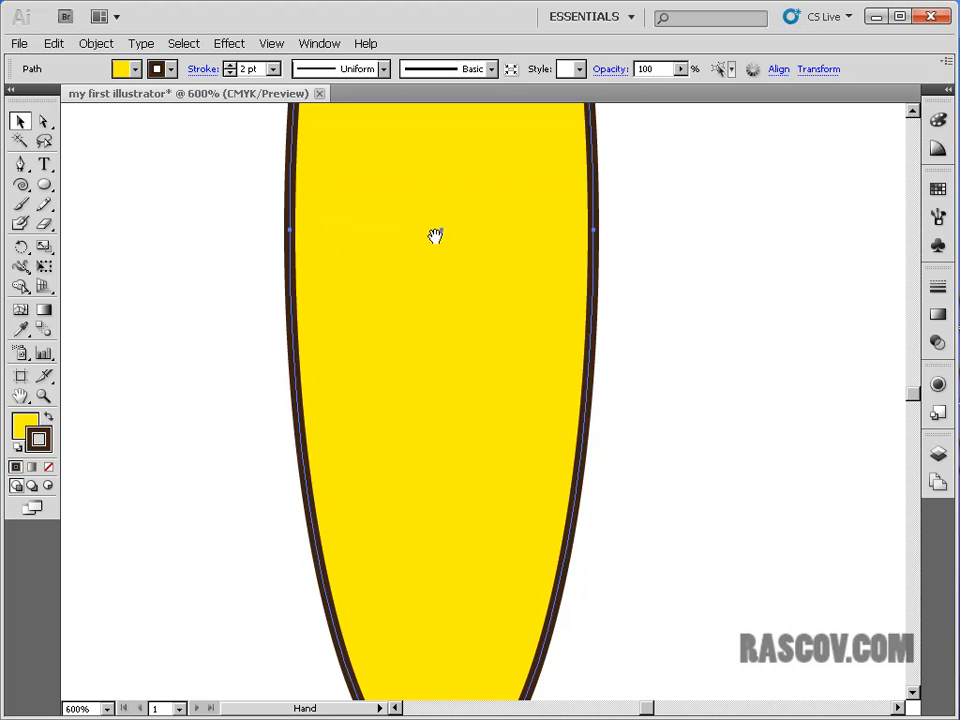
drag(461, 208, 540, 107)
drag(536, 456, 520, 232)
drag(525, 313, 525, 270)
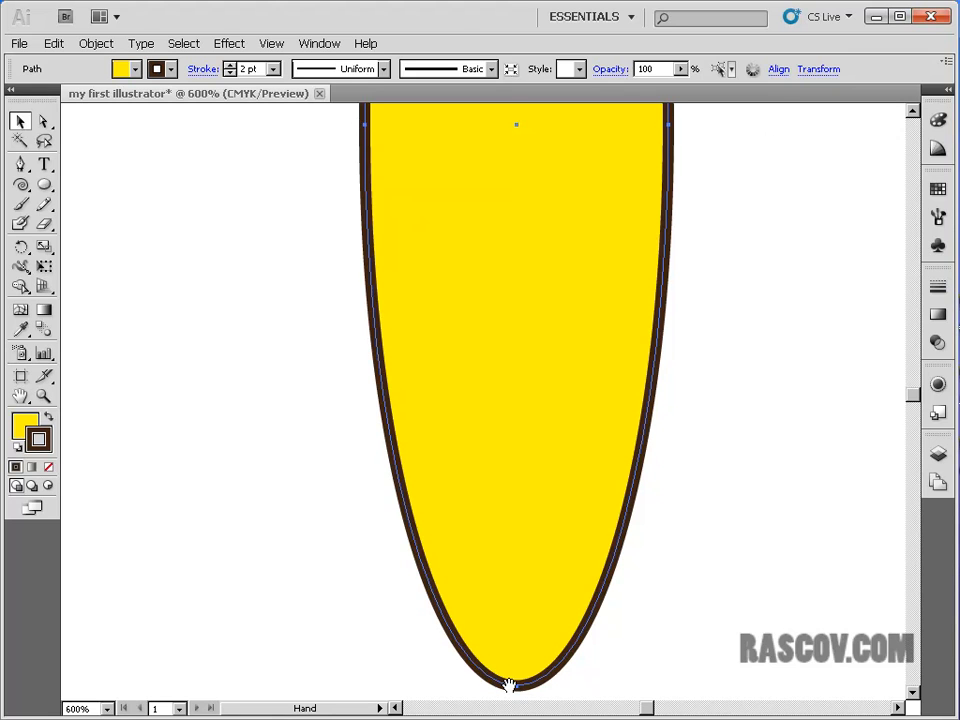
key(space)
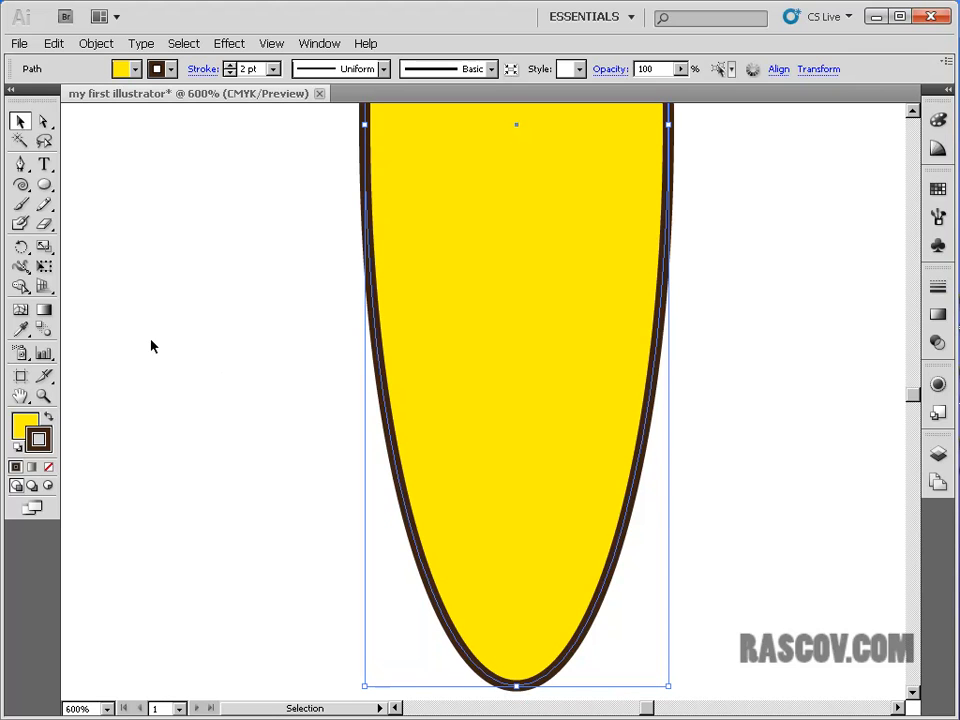
Step: Convert the ellipse's bottom anchor point to a sharp corner with the Convert Anchor Point tool
click(45, 186)
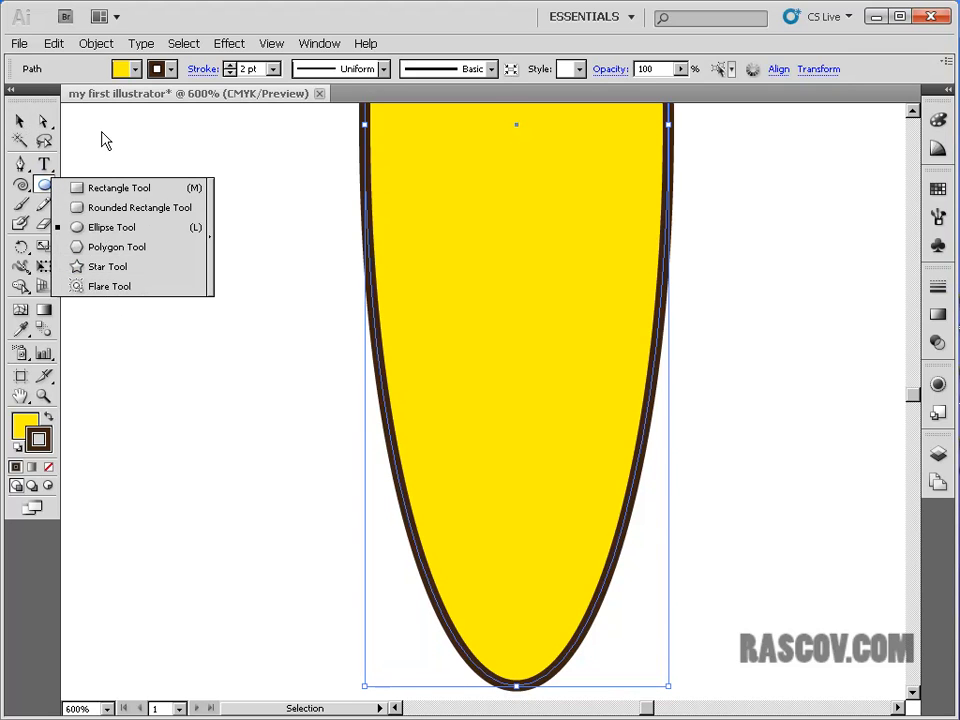
click(30, 166)
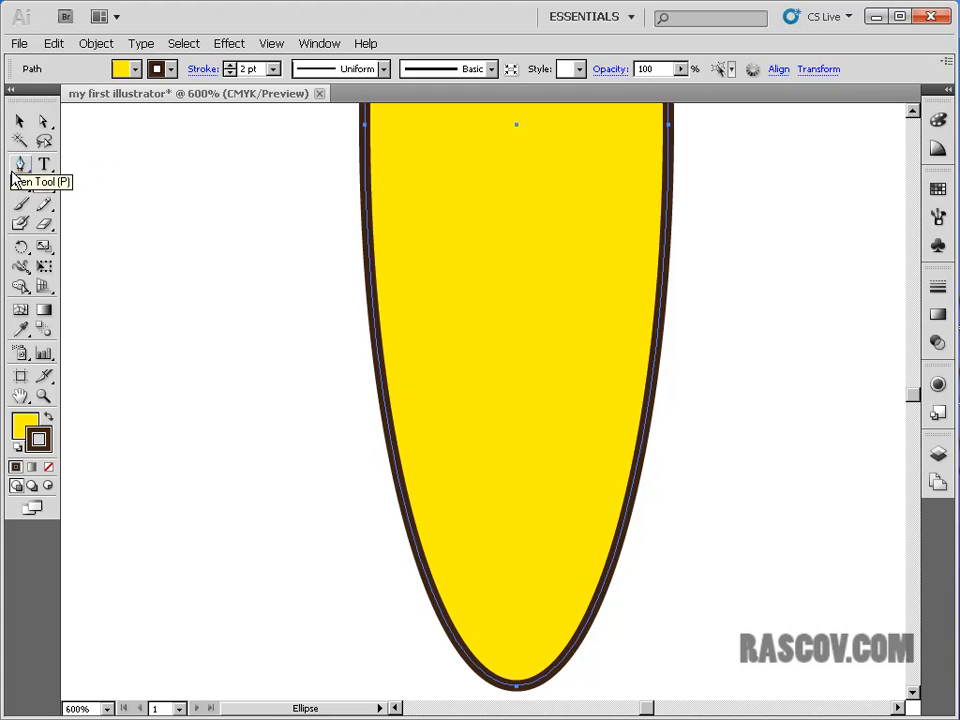
click(20, 167)
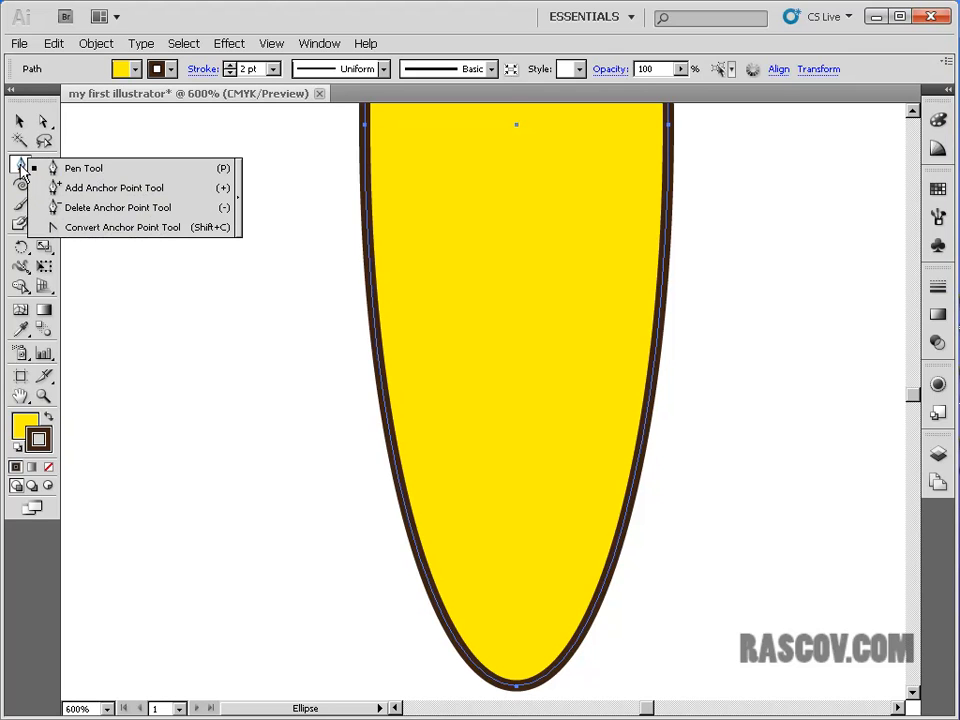
click(80, 228)
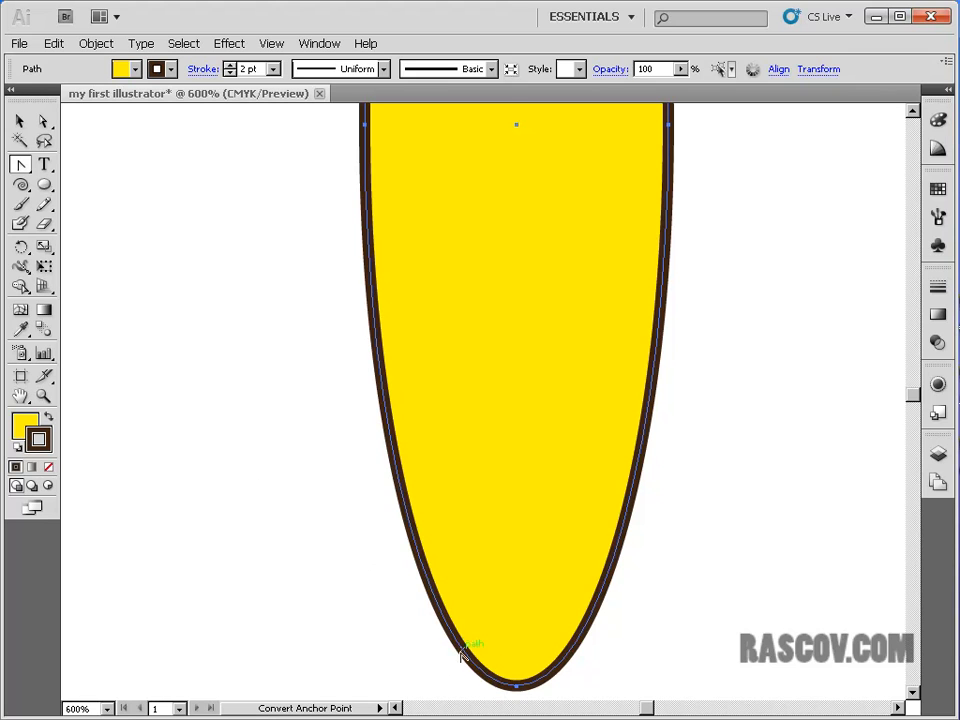
click(516, 688)
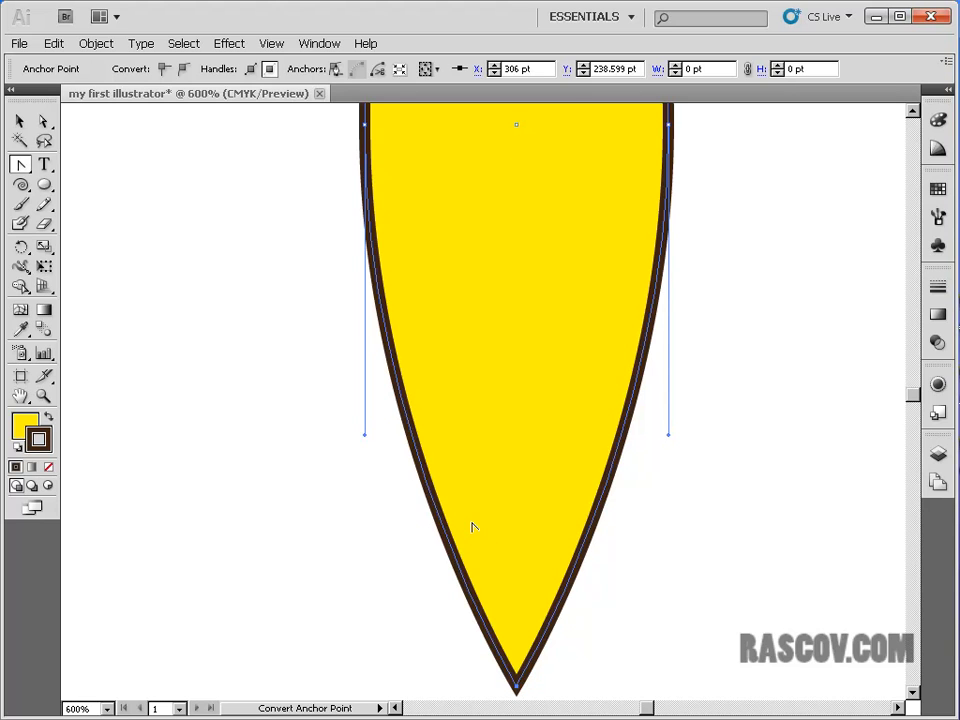
click(19, 122)
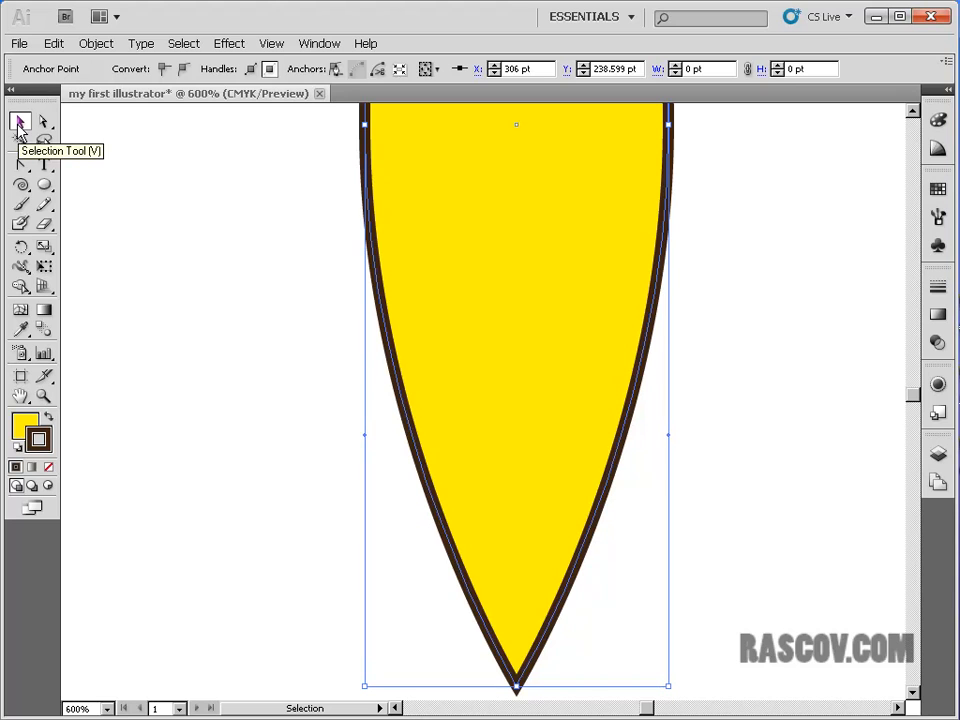
drag(21, 164, 87, 232)
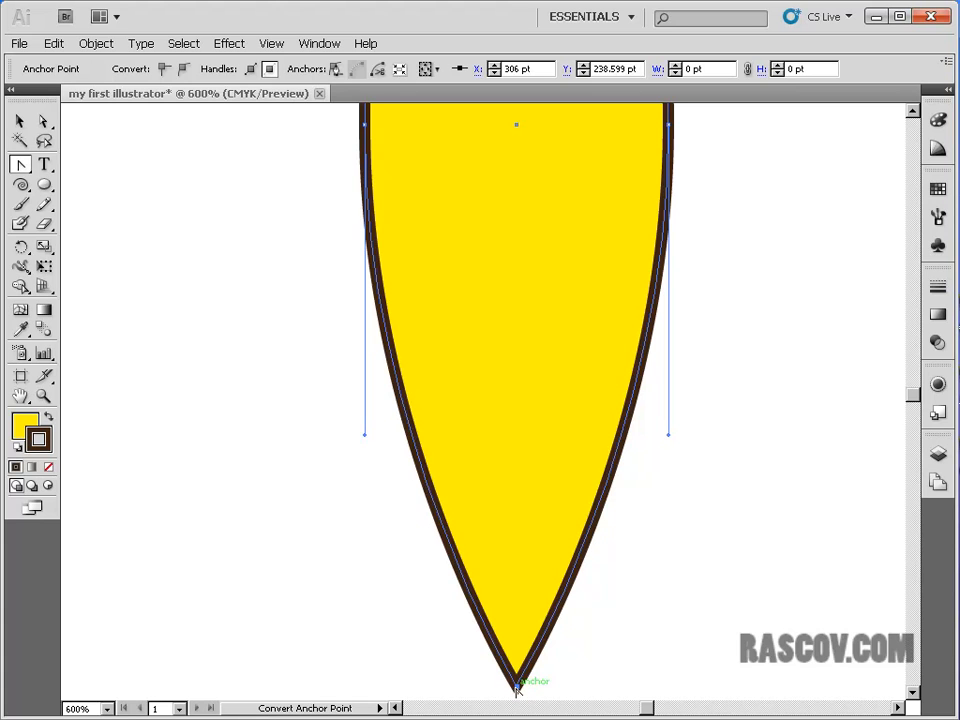
click(20, 121)
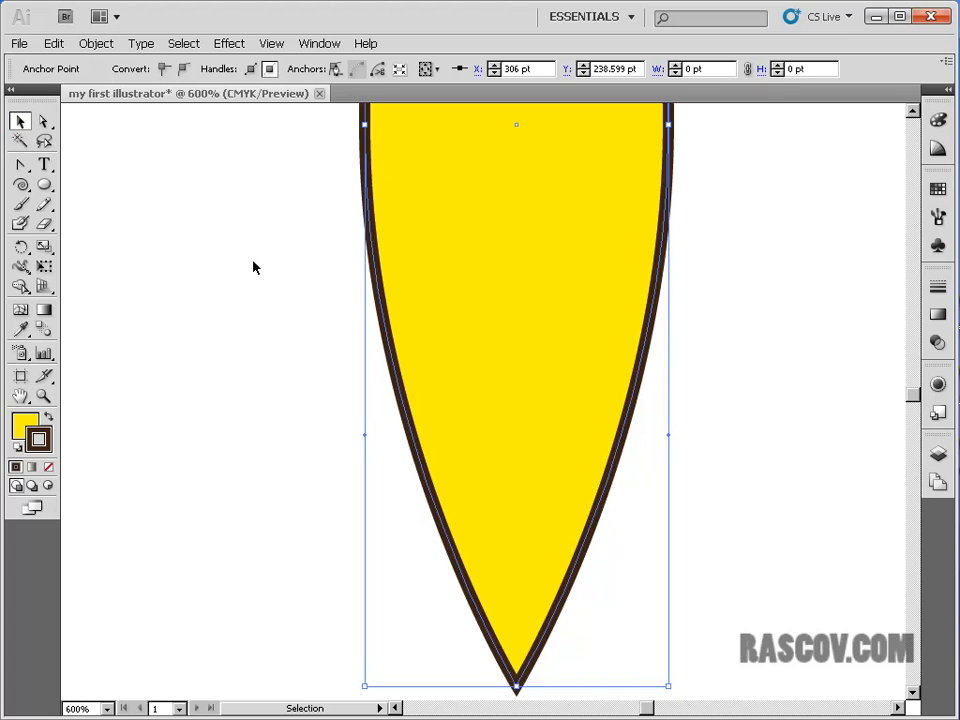
Step: Reselect the whole petal as a path with the Selection tool, keeping the full shape in view at 200% zoom
key(a)
key(ctrl+minus)
key(ctrl+minus)
key(v)
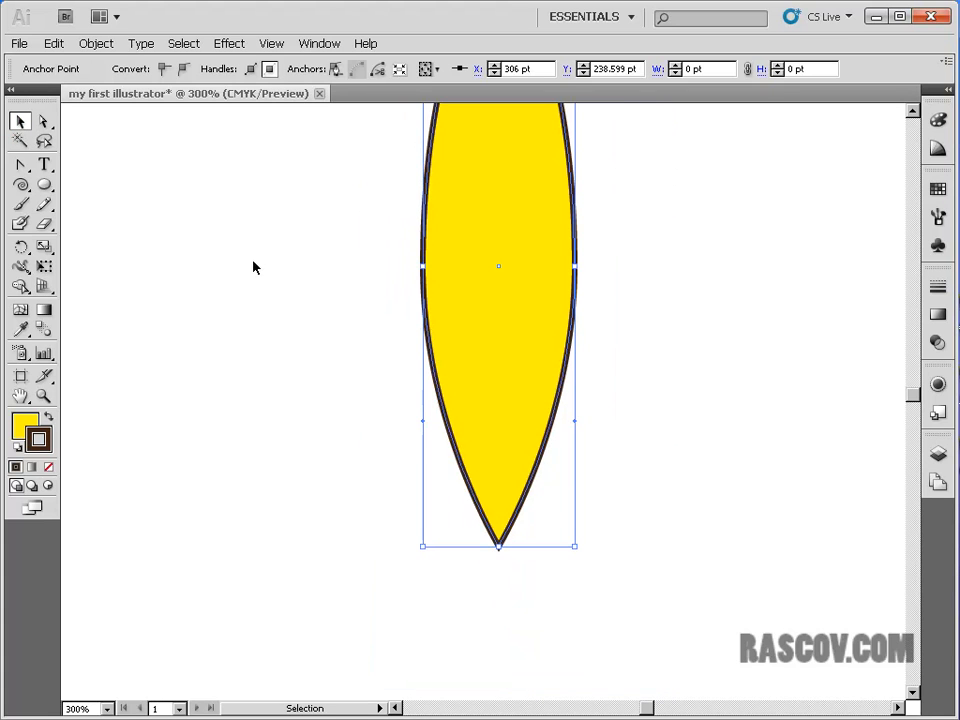
key(ctrl+minus)
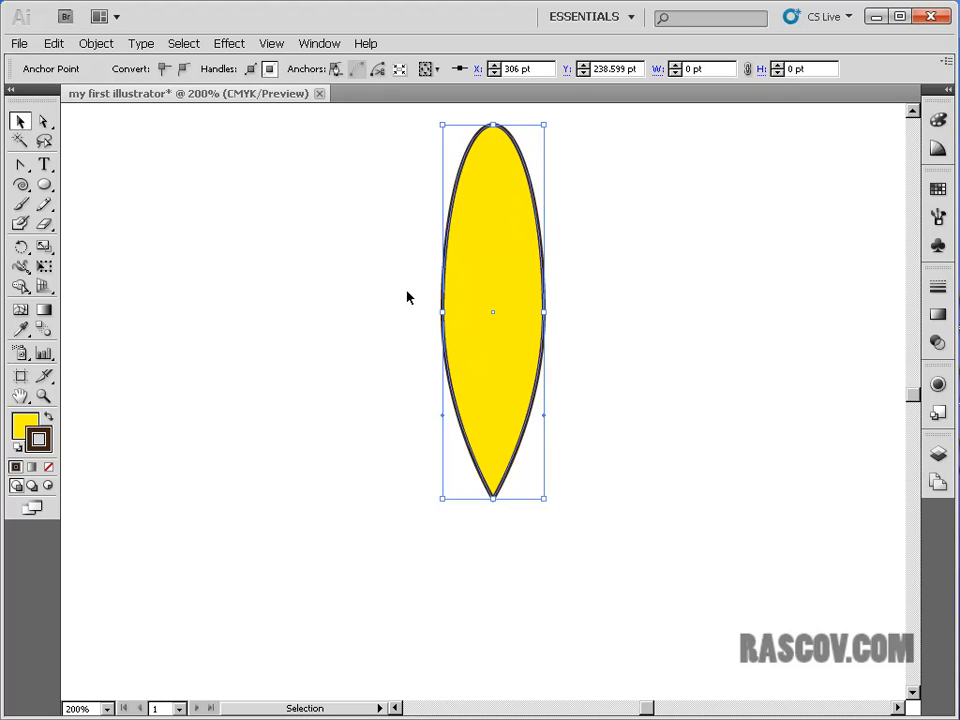
click(22, 248)
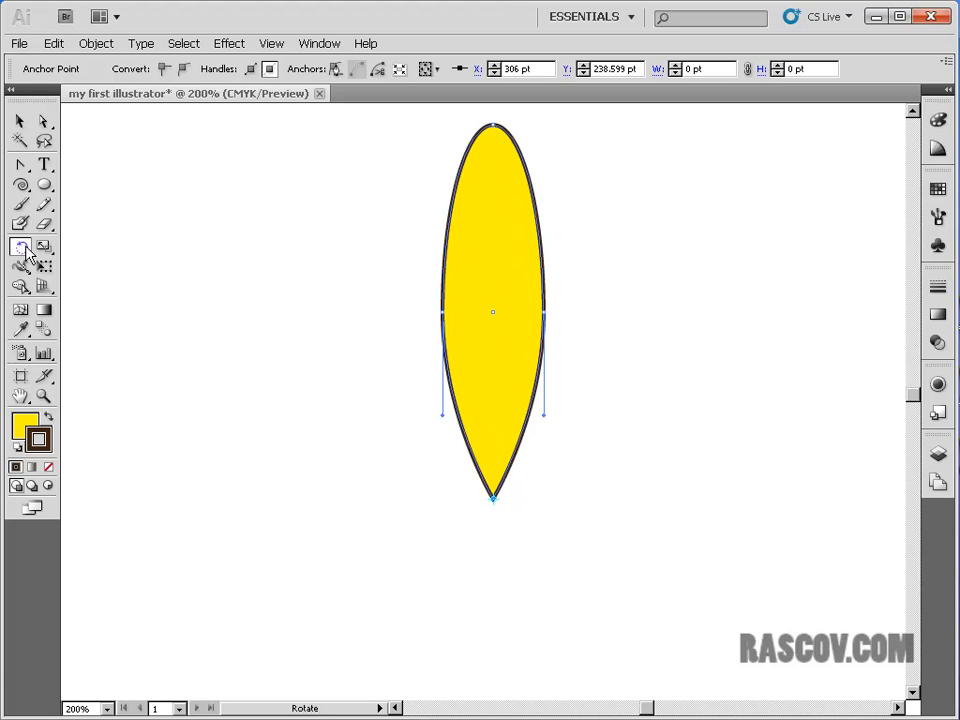
click(19, 122)
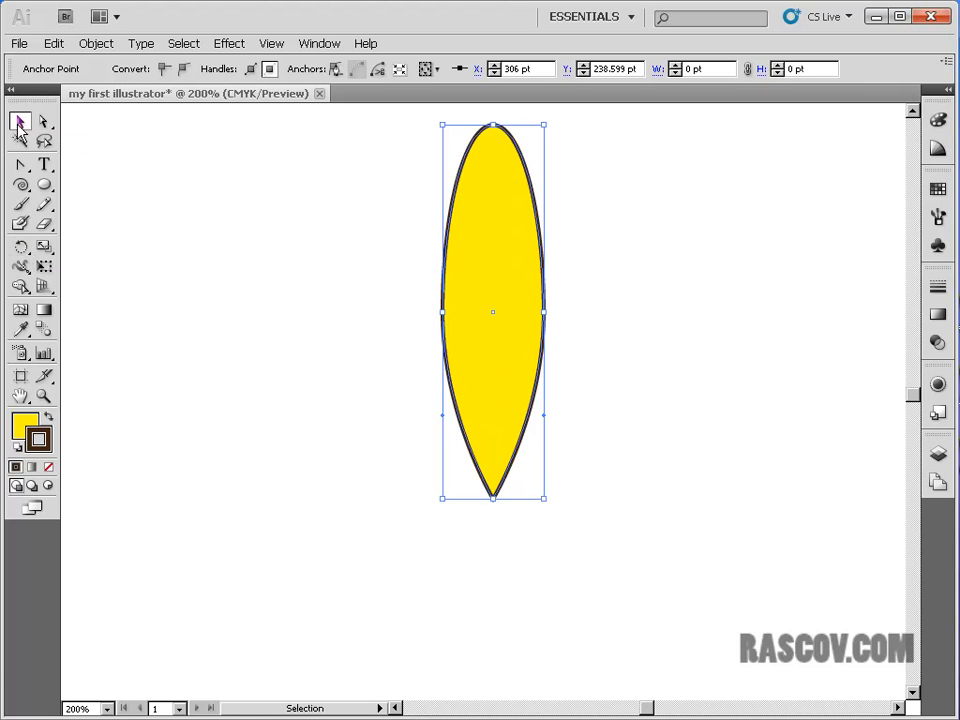
click(717, 322)
click(523, 322)
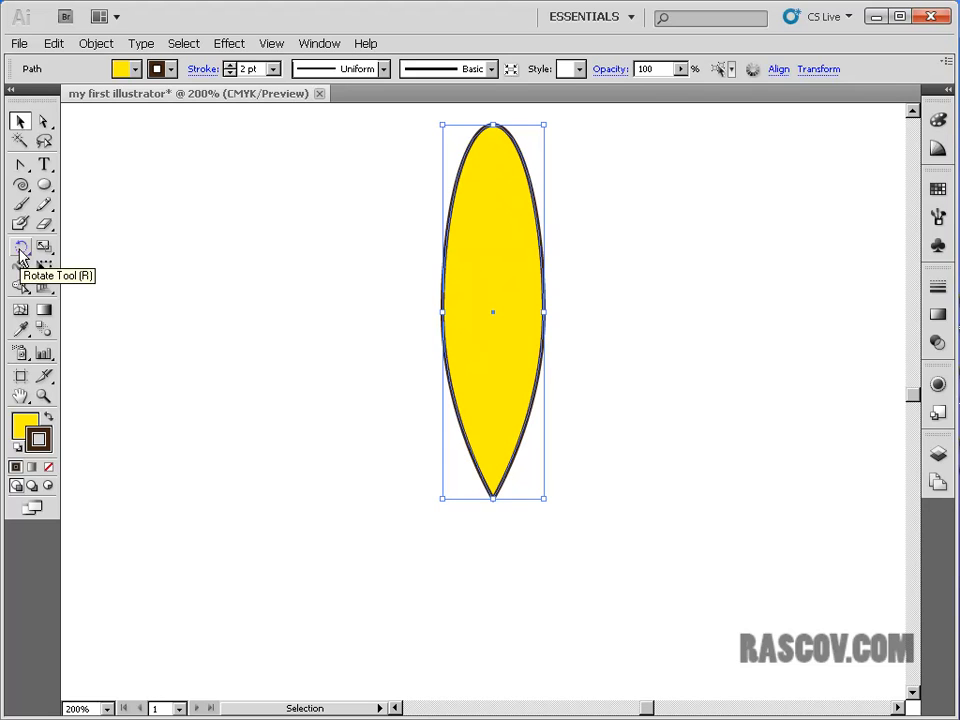
Step: Try rotating the reselected petal freehand about its own centre, and undo that rotation
click(732, 290)
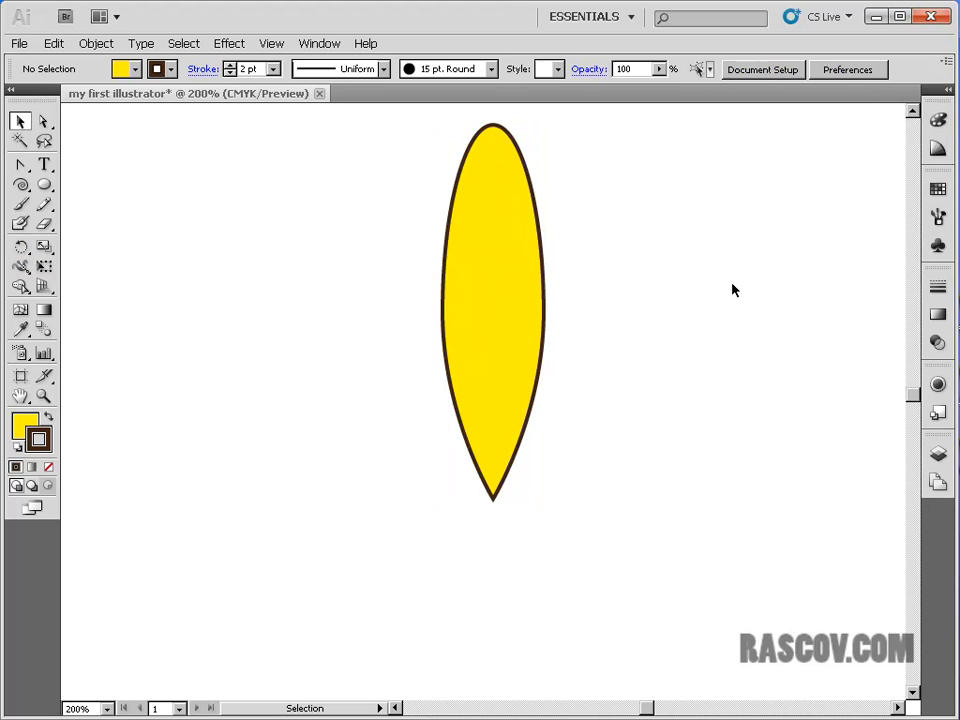
click(525, 240)
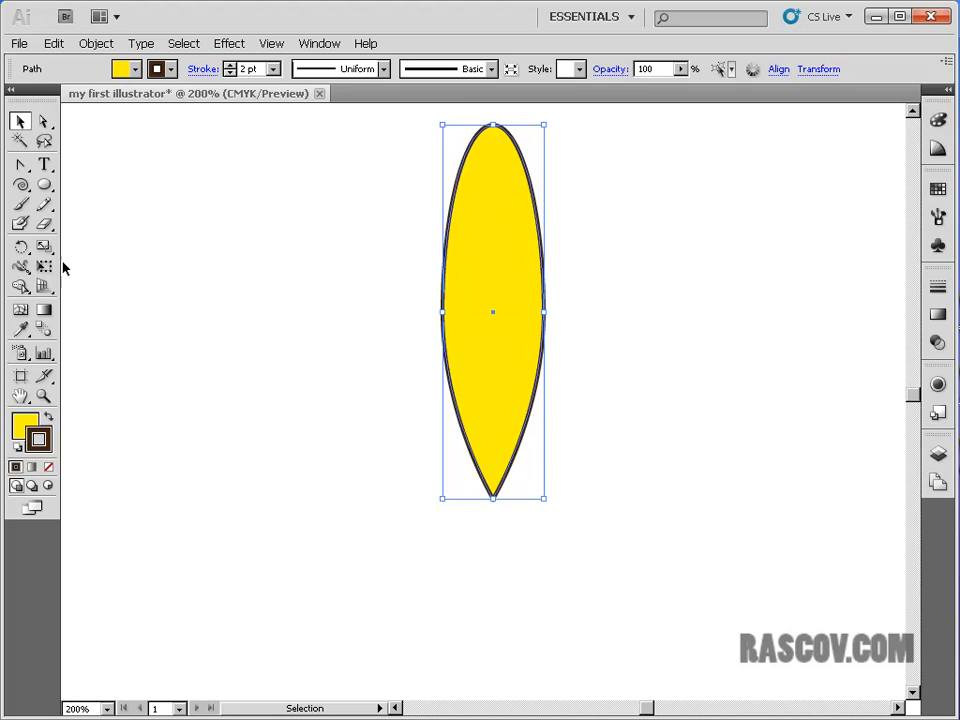
click(20, 247)
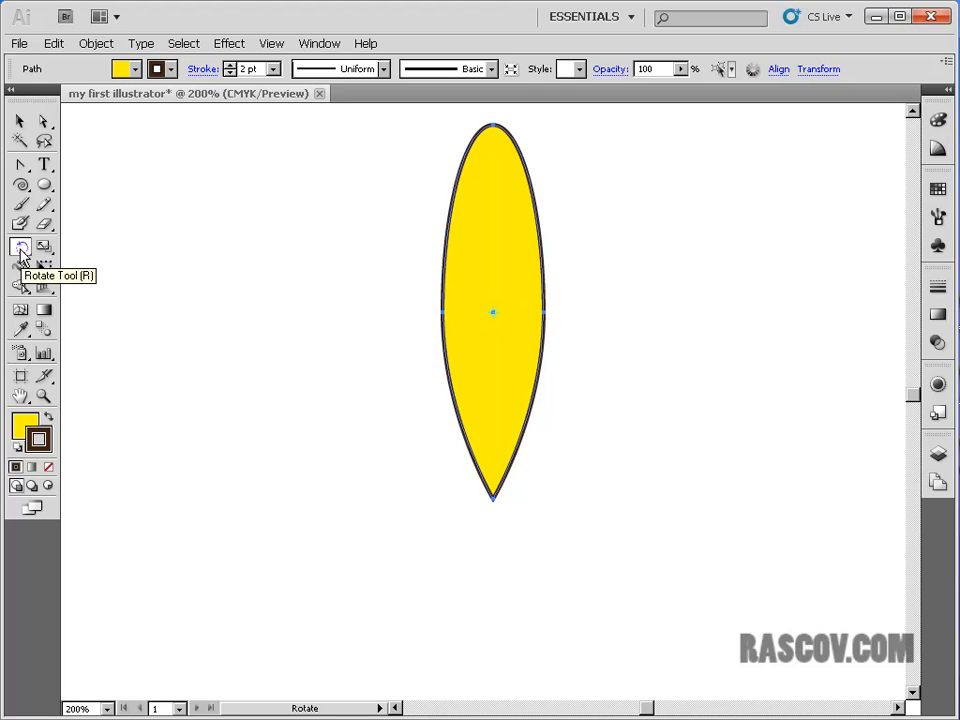
drag(506, 229, 386, 351)
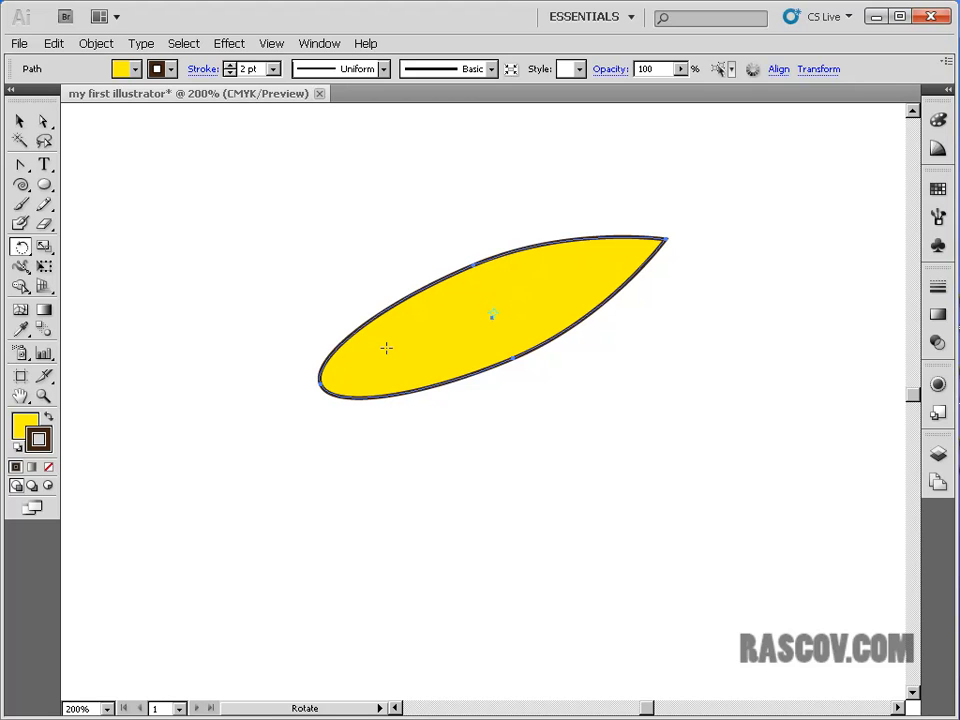
key(ctrl+z)
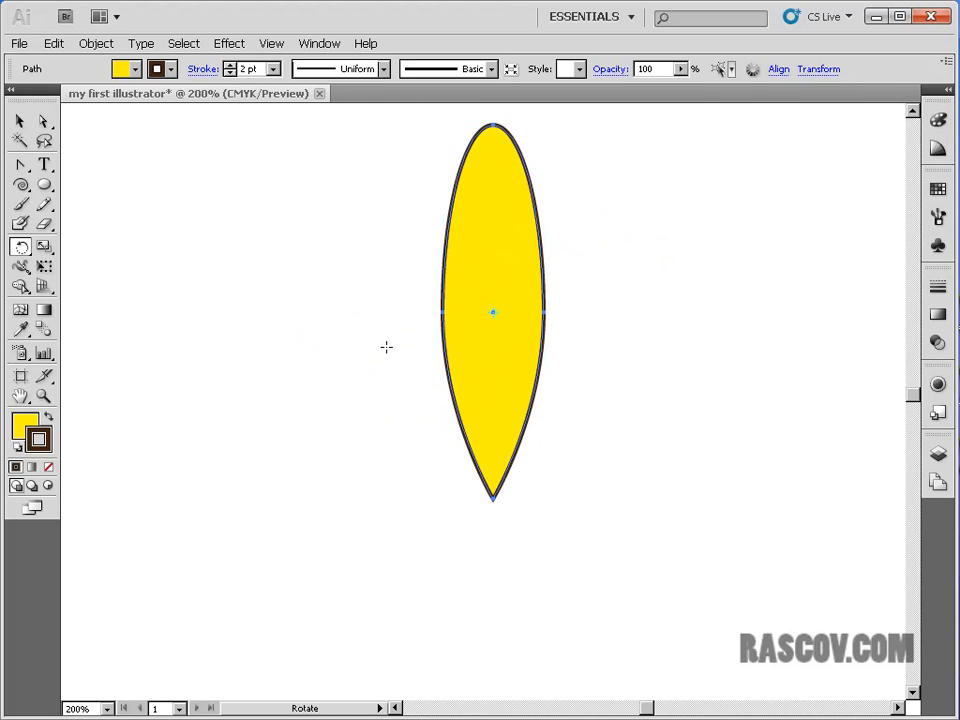
Step: Reselect the petal with the Rotate tool active and examine its default rotation centre and lower tip close up
click(20, 120)
click(216, 208)
click(458, 252)
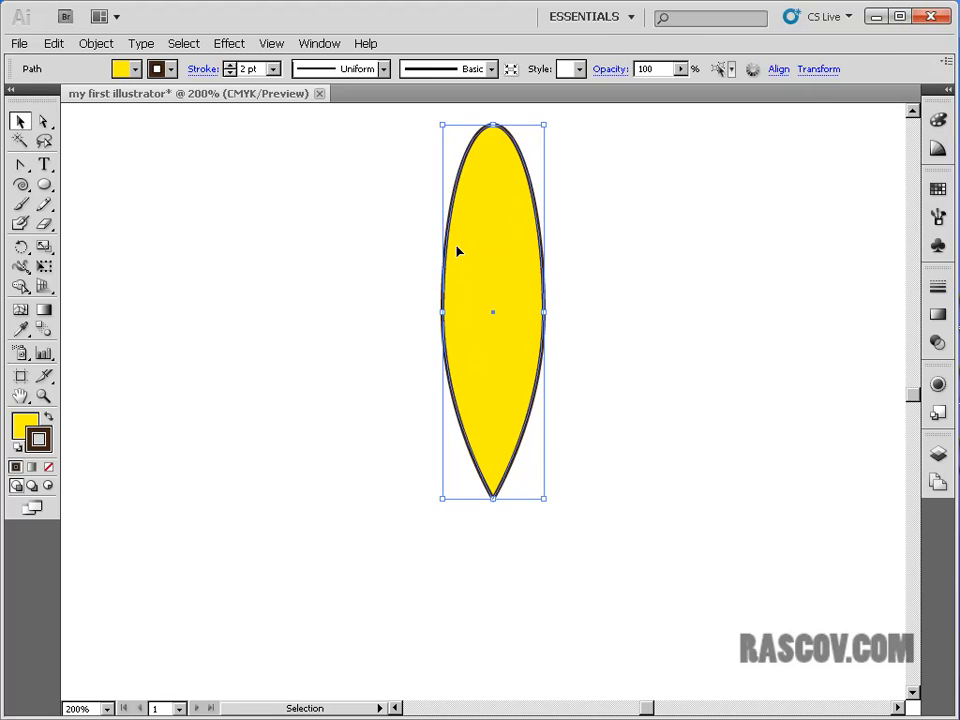
click(20, 250)
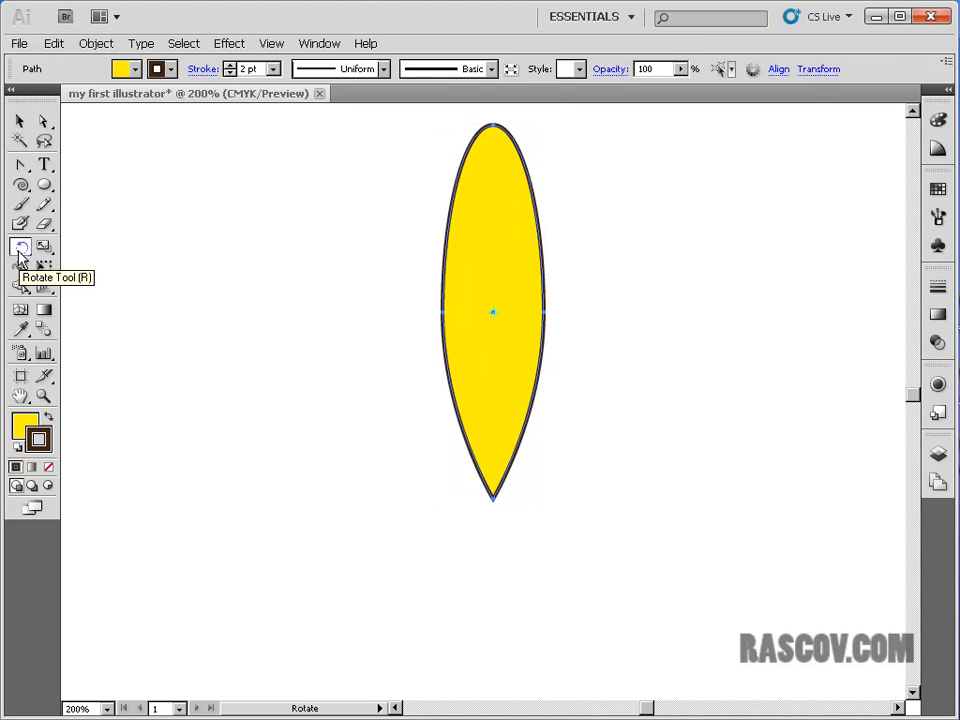
key(ctrl+plus)
key(ctrl+plus)
key(ctrl+plus)
key(ctrl+minus)
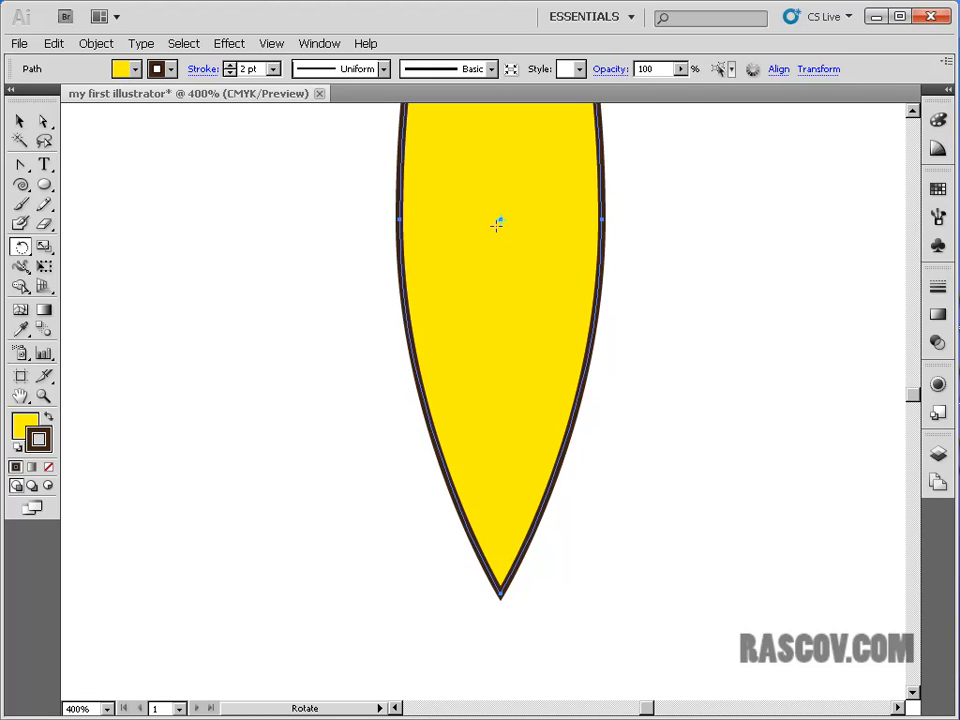
key(ctrl+minus)
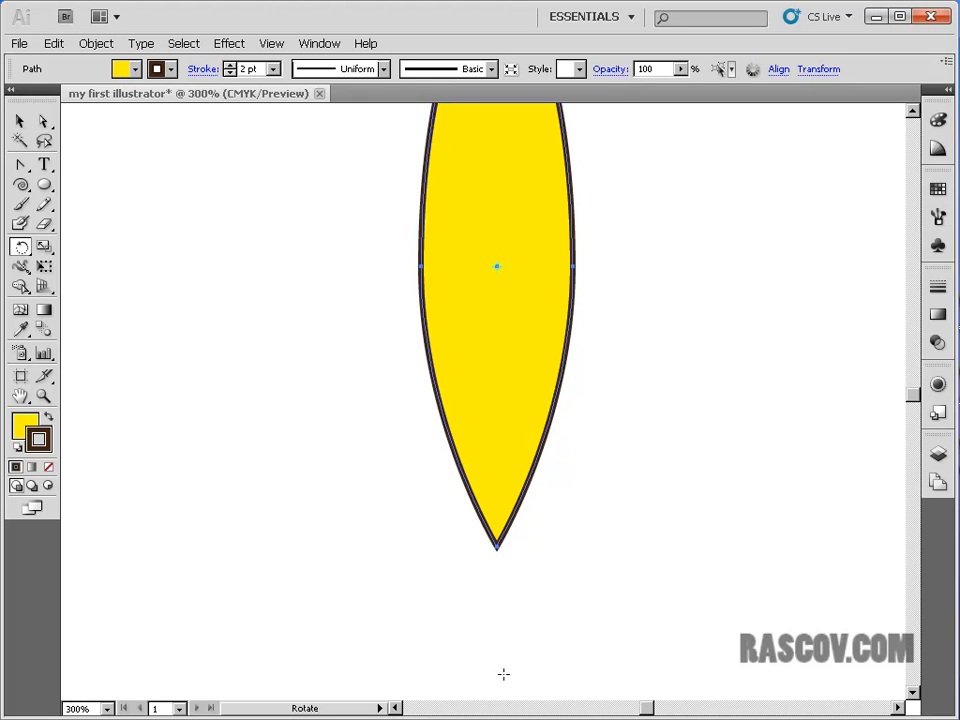
Step: Reselect the petal and set its Rotate origin a short distance below the bottom tip
click(21, 124)
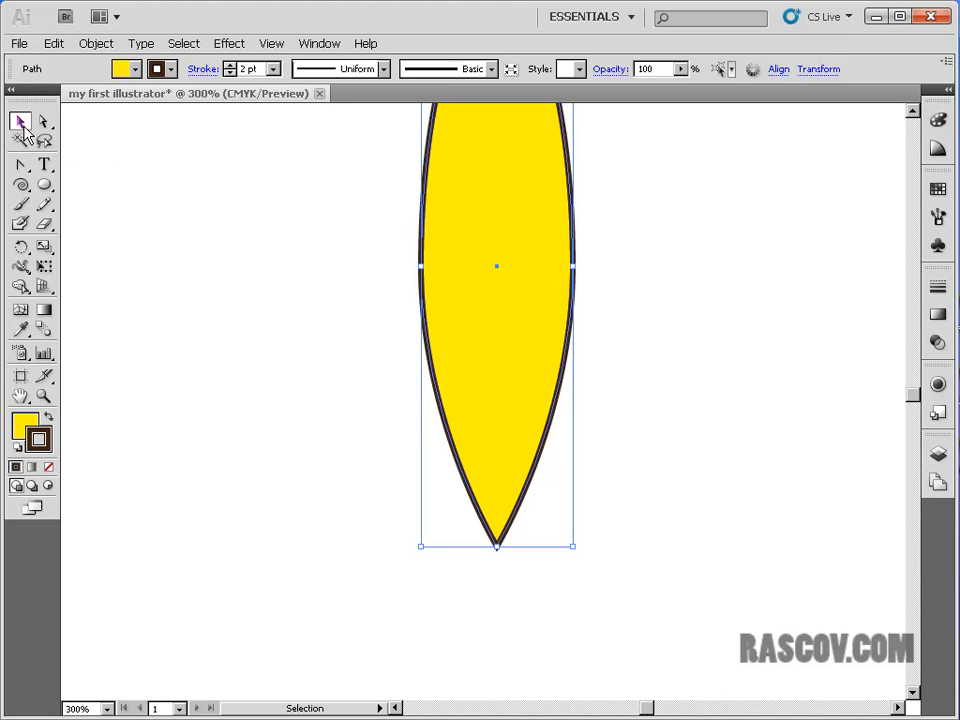
click(267, 197)
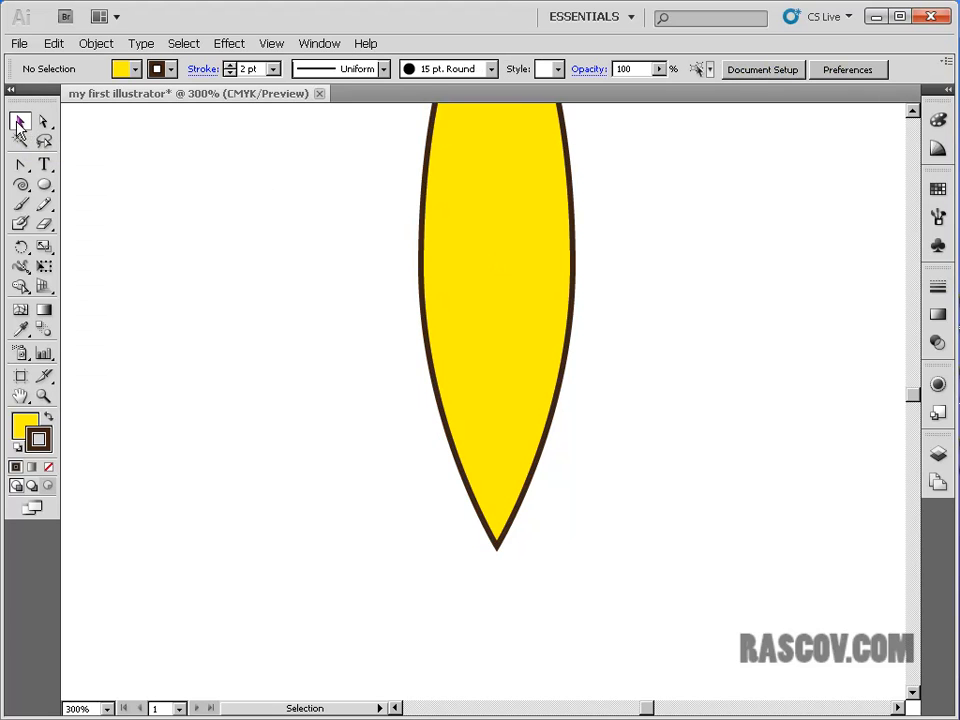
click(494, 192)
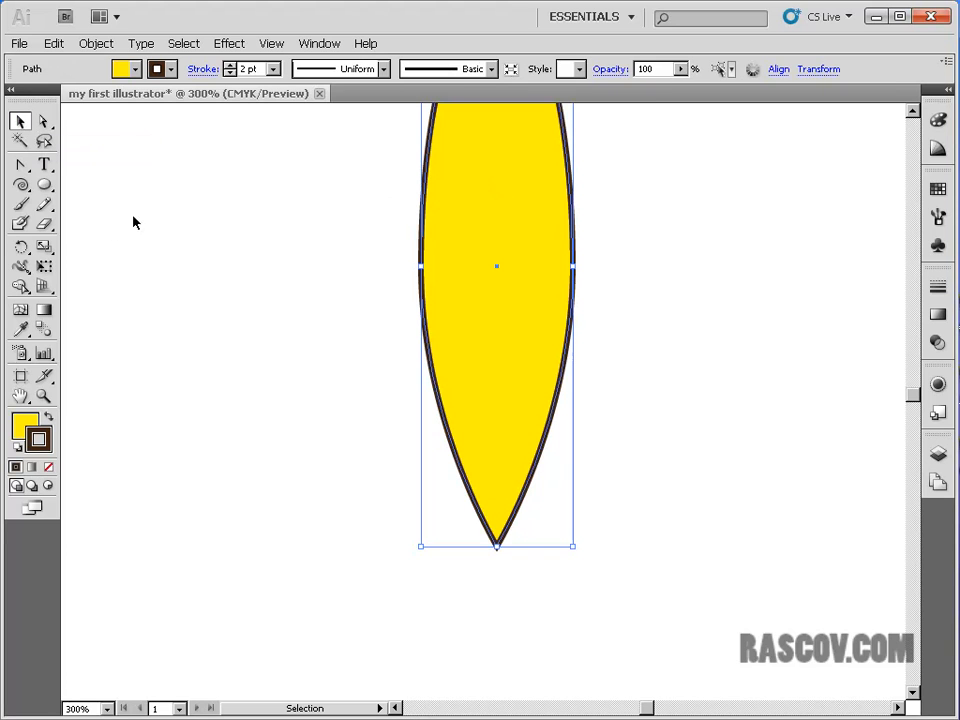
click(21, 248)
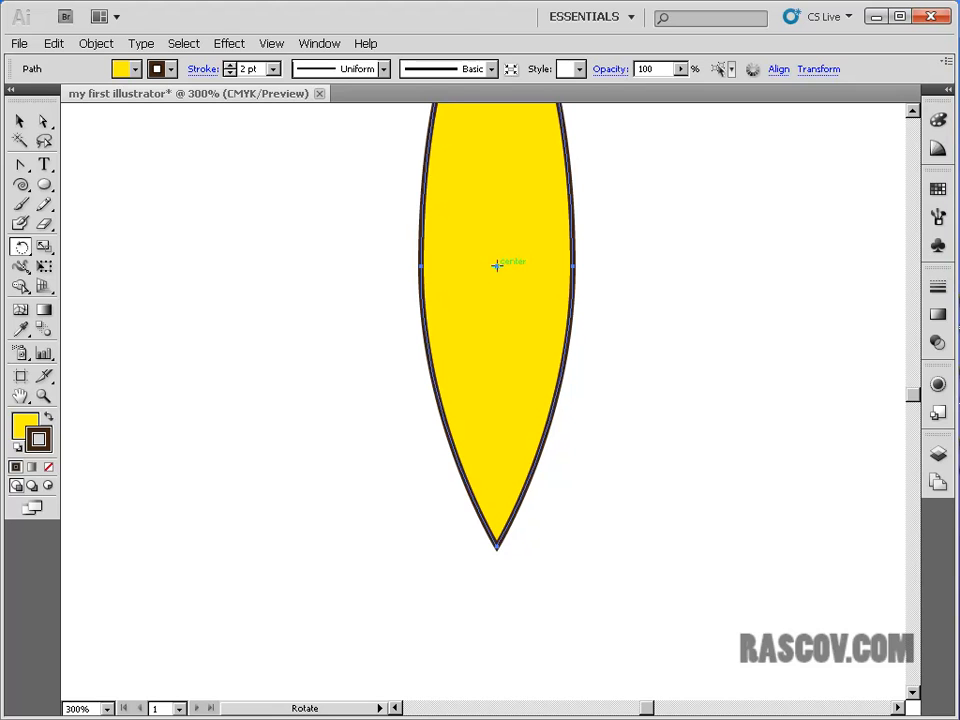
click(498, 651)
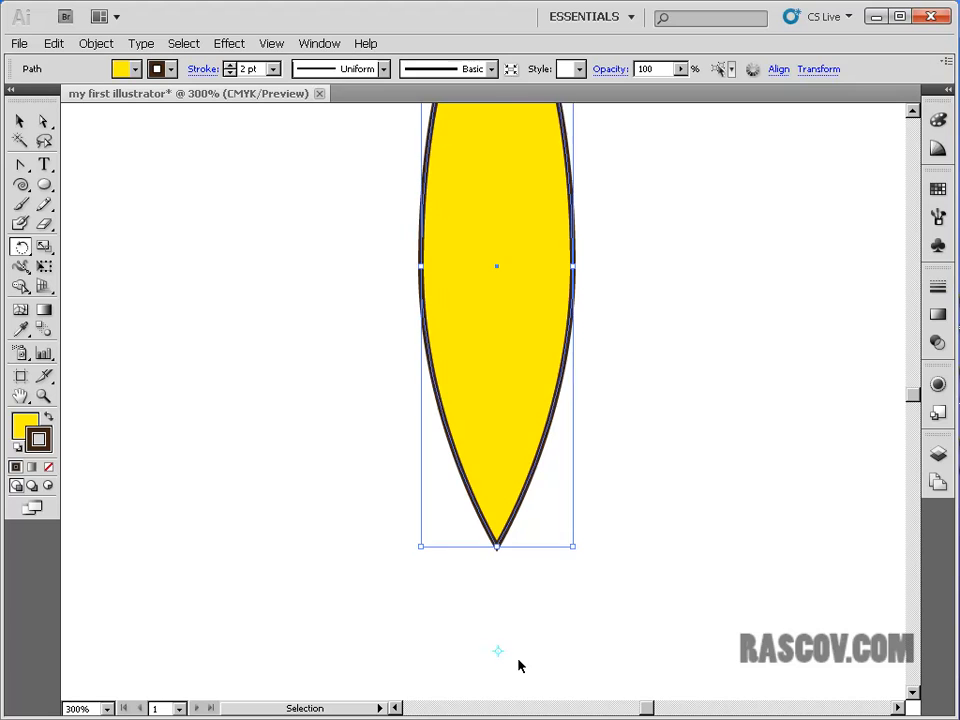
key(ctrl+minus)
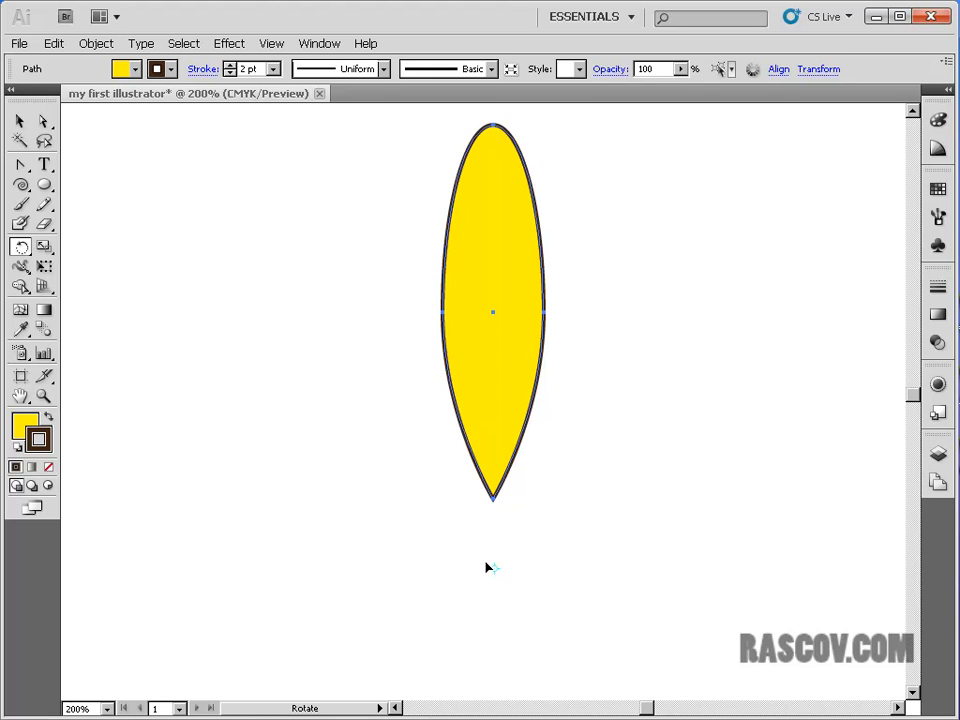
Step: Deselect and reselect the petal, and place its Rotate origin again just below the pointed tip, in line with its centre
click(22, 124)
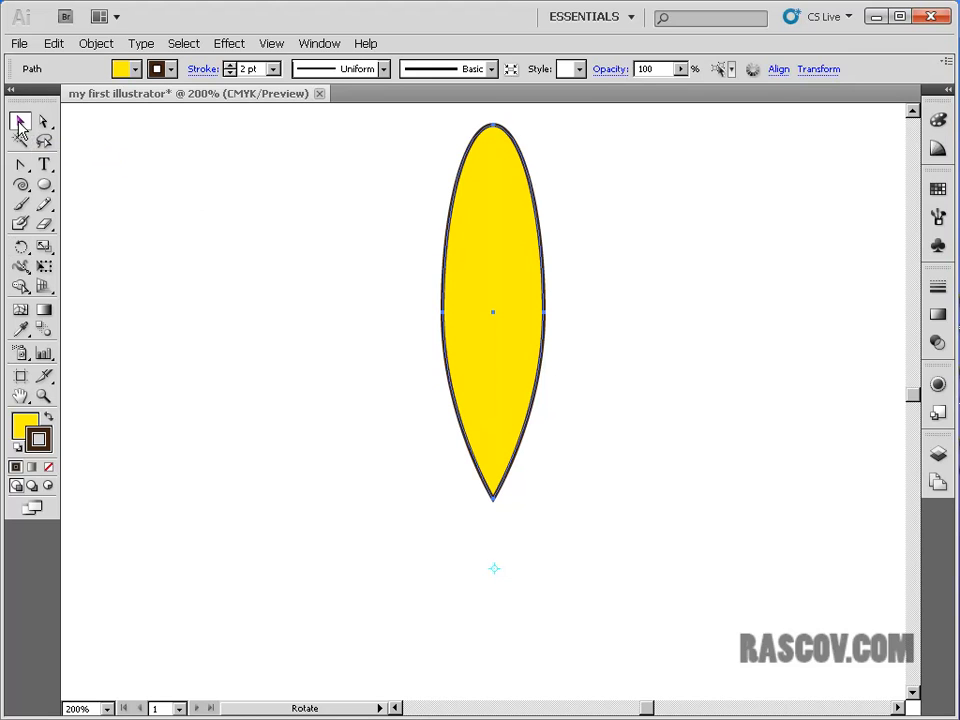
click(650, 312)
click(510, 293)
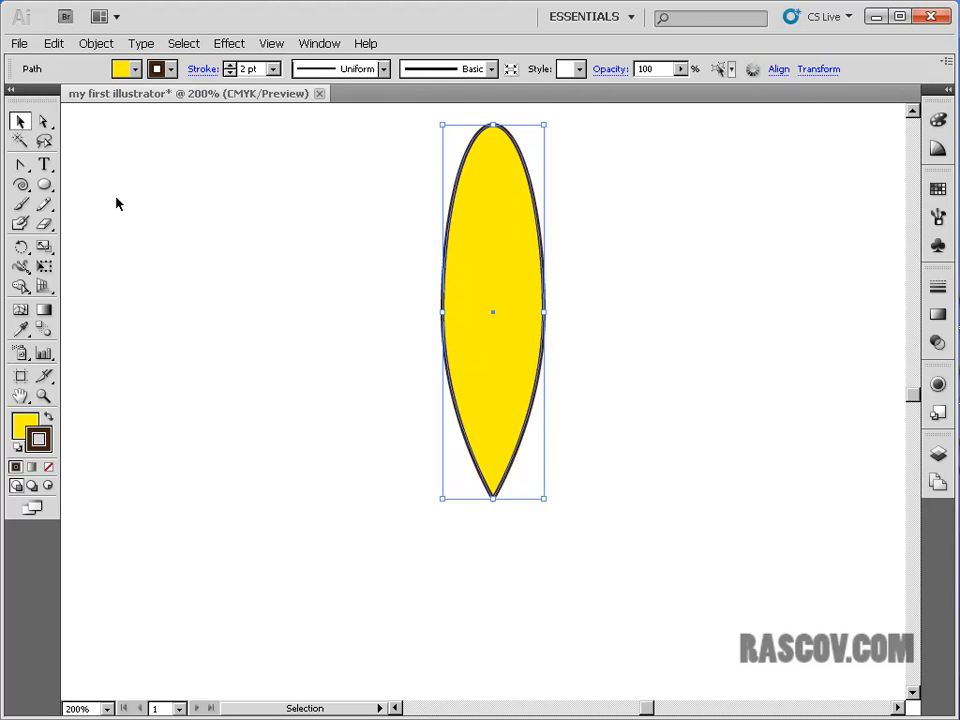
click(21, 247)
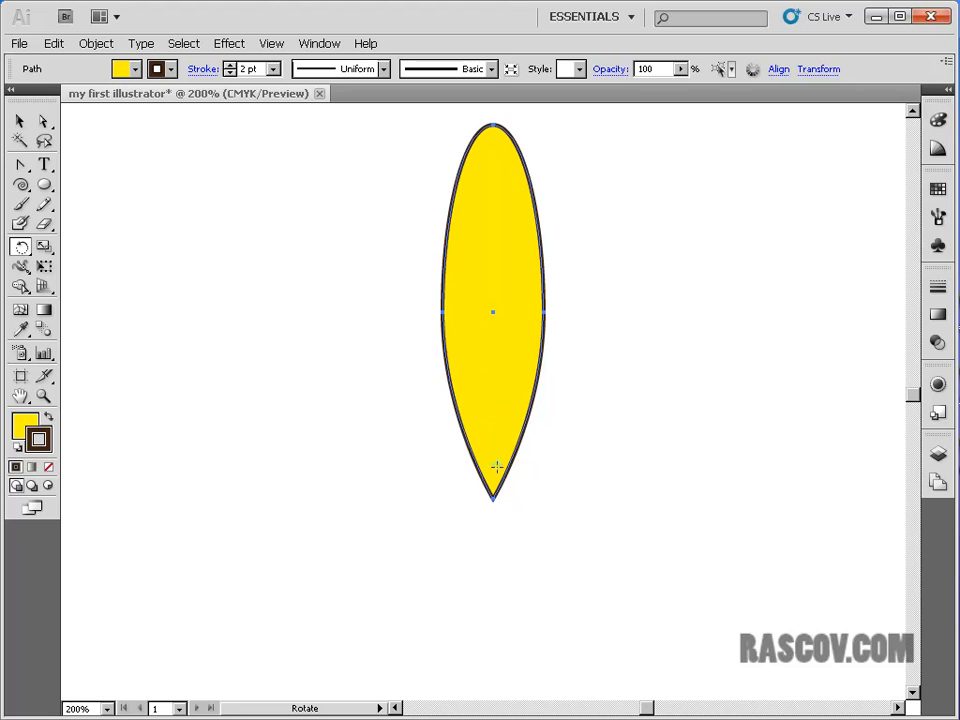
click(491, 567)
Step: Rotate a copy of the petal about 30° clockwise around the origin below its tip
key(alt)
drag(500, 213, 649, 315)
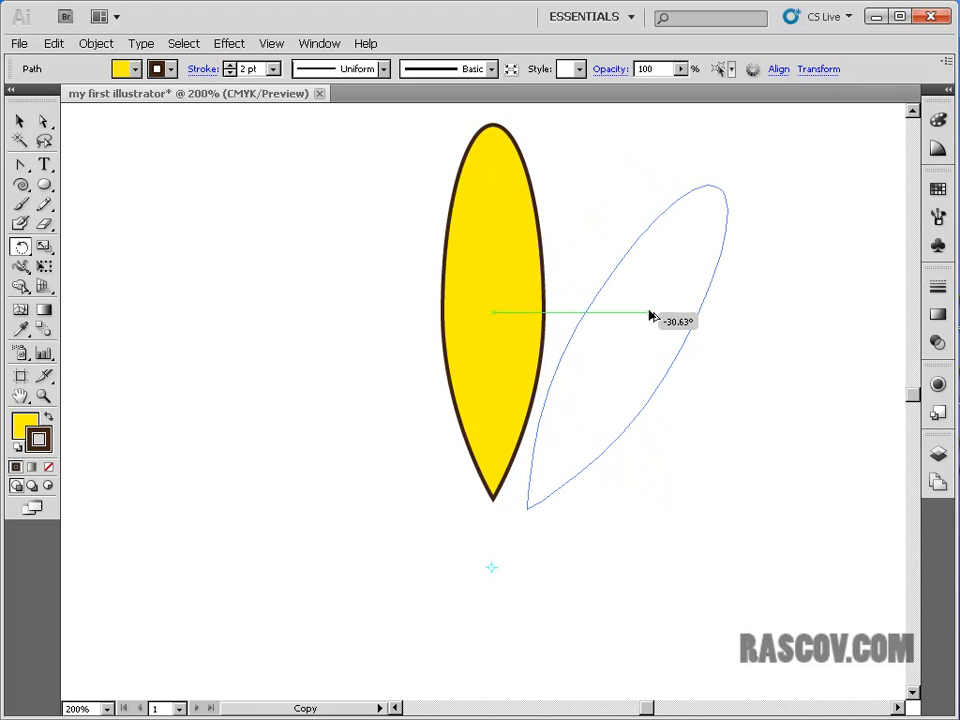
mouse_move(649, 315)
mouse_down()
mouse_move(643, 289)
mouse_move(600, 257)
mouse_move(644, 321)
mouse_up()
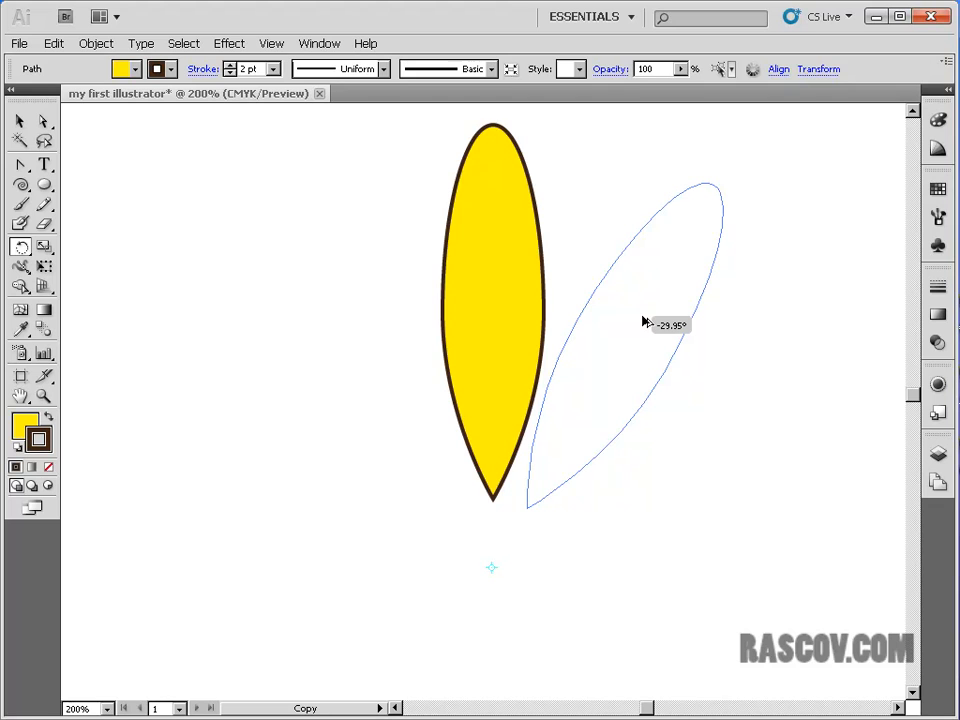
mouse_move(644, 321)
mouse_down()
mouse_move(655, 339)
mouse_move(643, 321)
mouse_up()
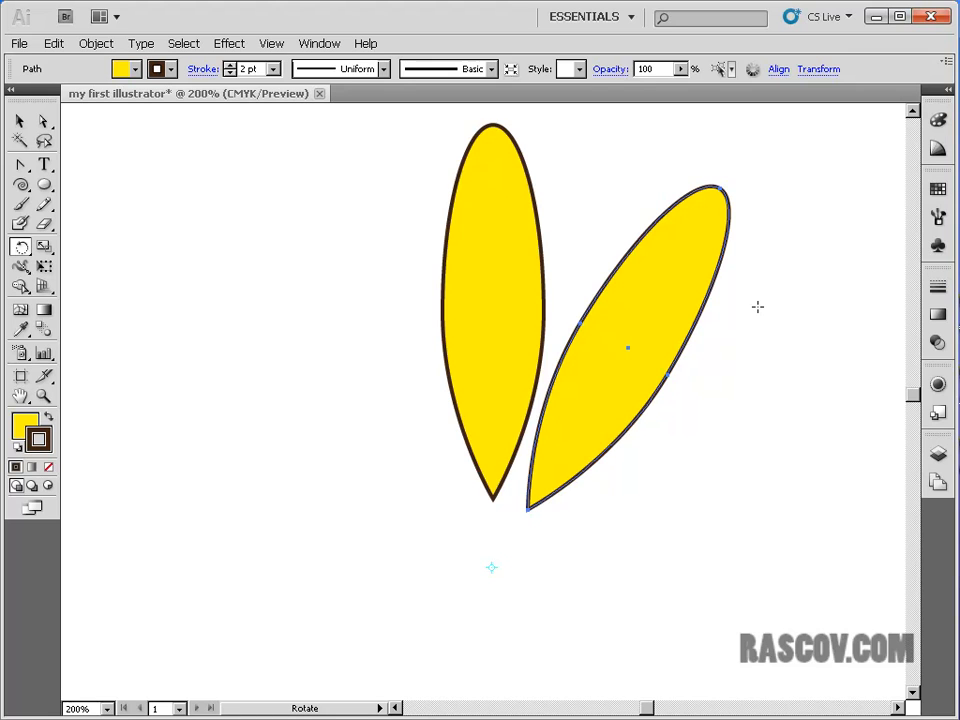
Step: Repeat the rotated-copy transformation ten times to build a full ring of petals around the origin
key(ctrl)
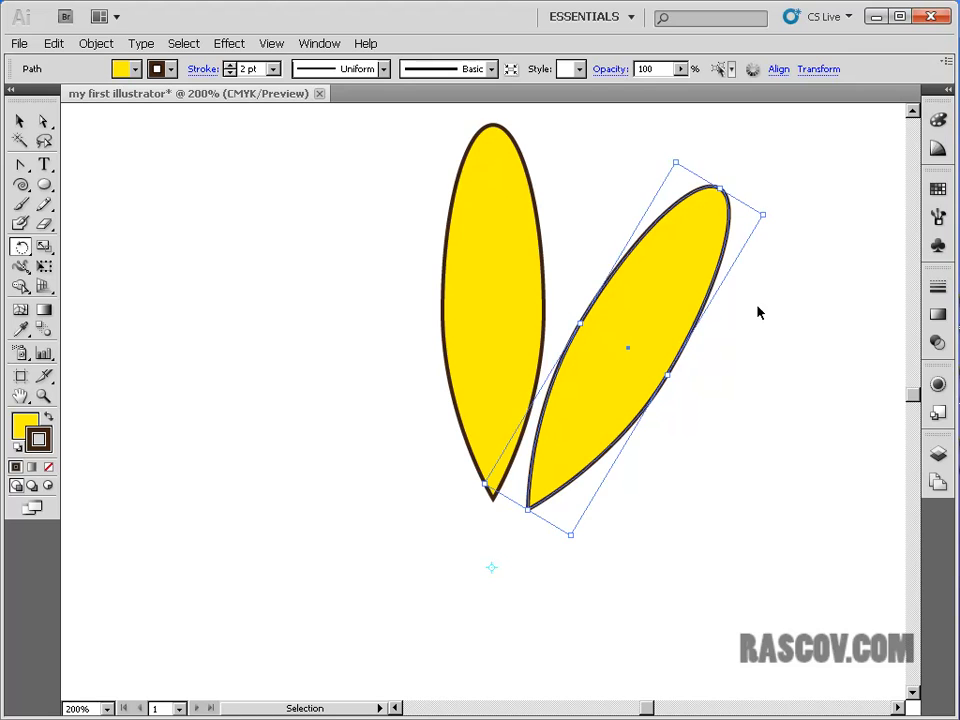
key(ctrl+t)
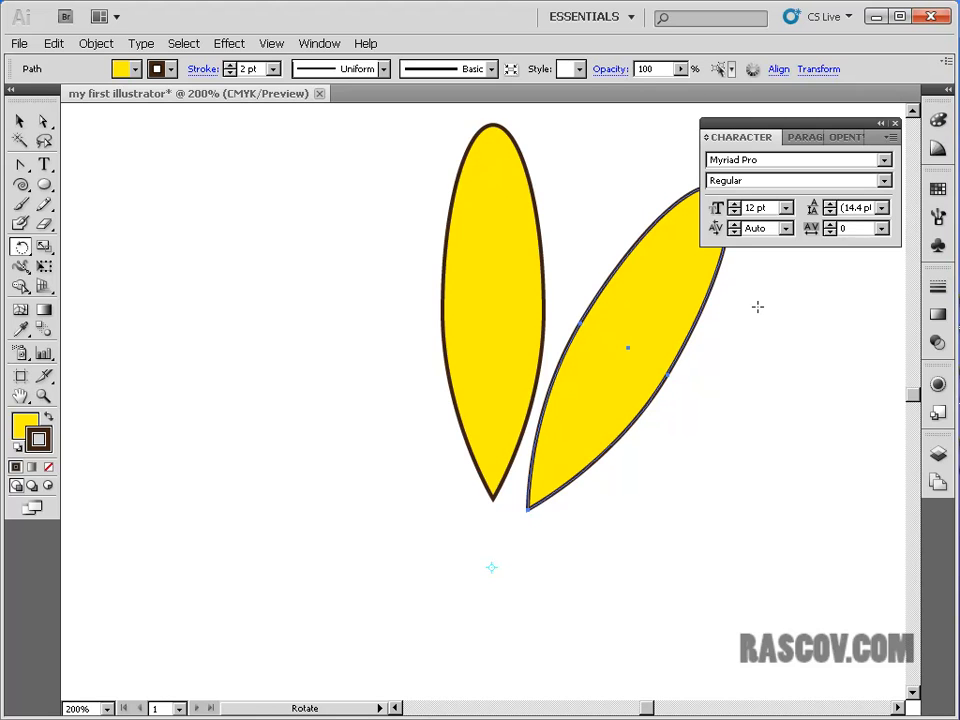
key(v)
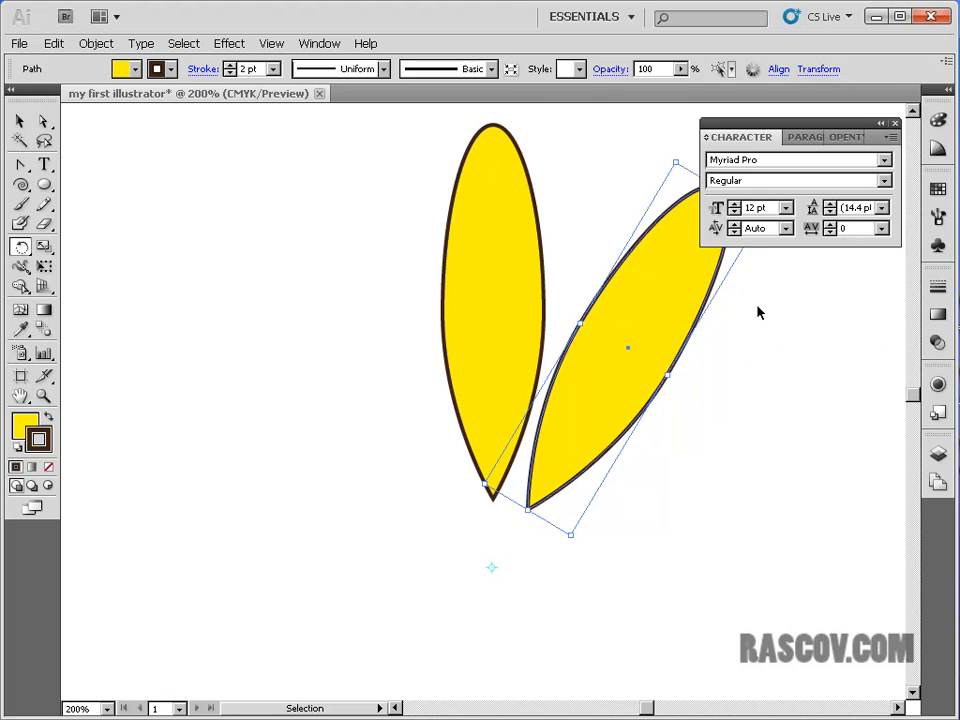
key(ctrl+d)
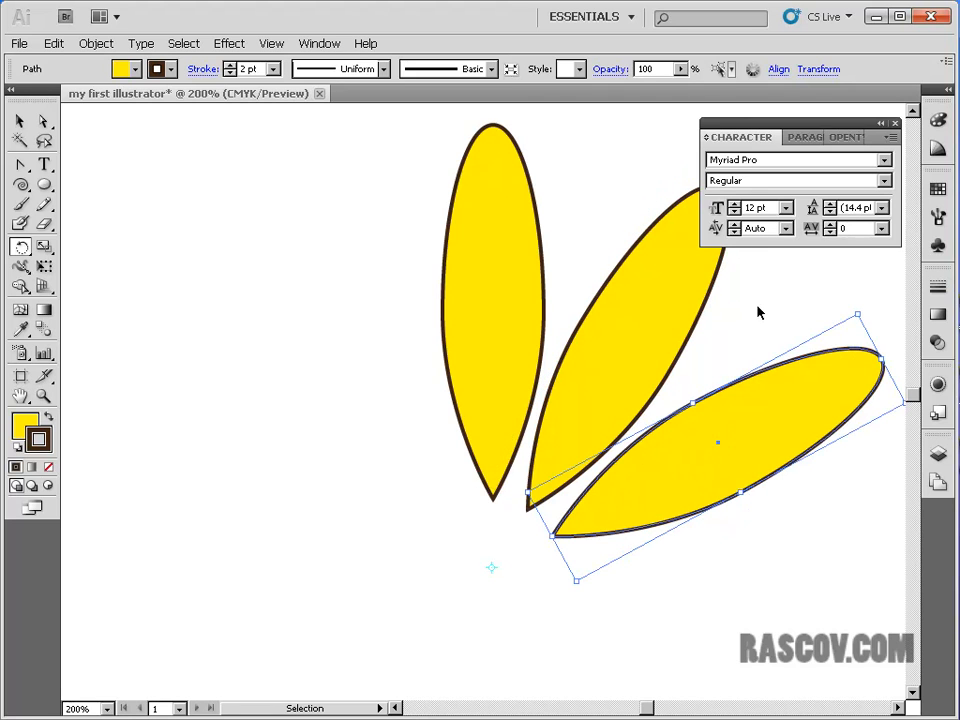
key(ctrl+d)
key(ctrl+d)
key(ctrl+d)
key(ctrl+d)
key(ctrl+d)
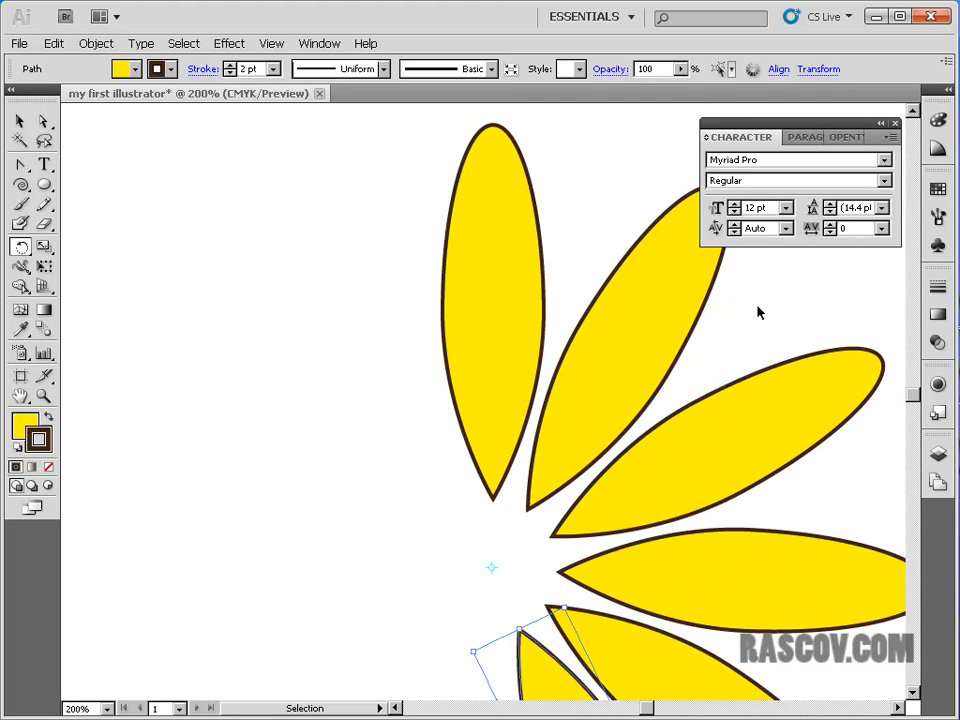
key(ctrl+d)
key(ctrl+d)
key(ctrl+d)
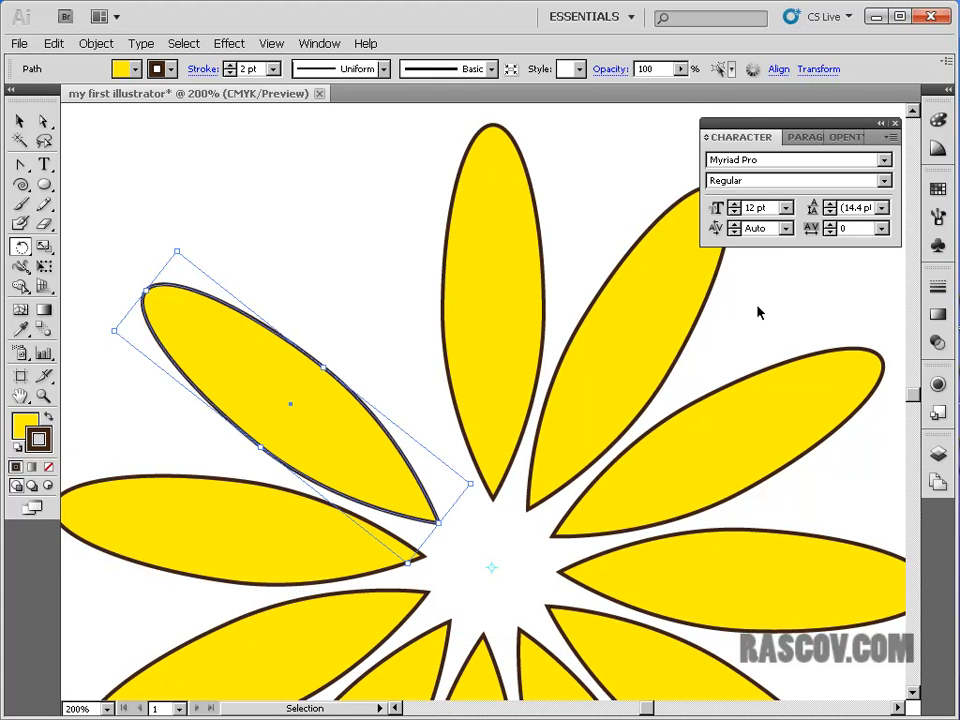
key(ctrl+d)
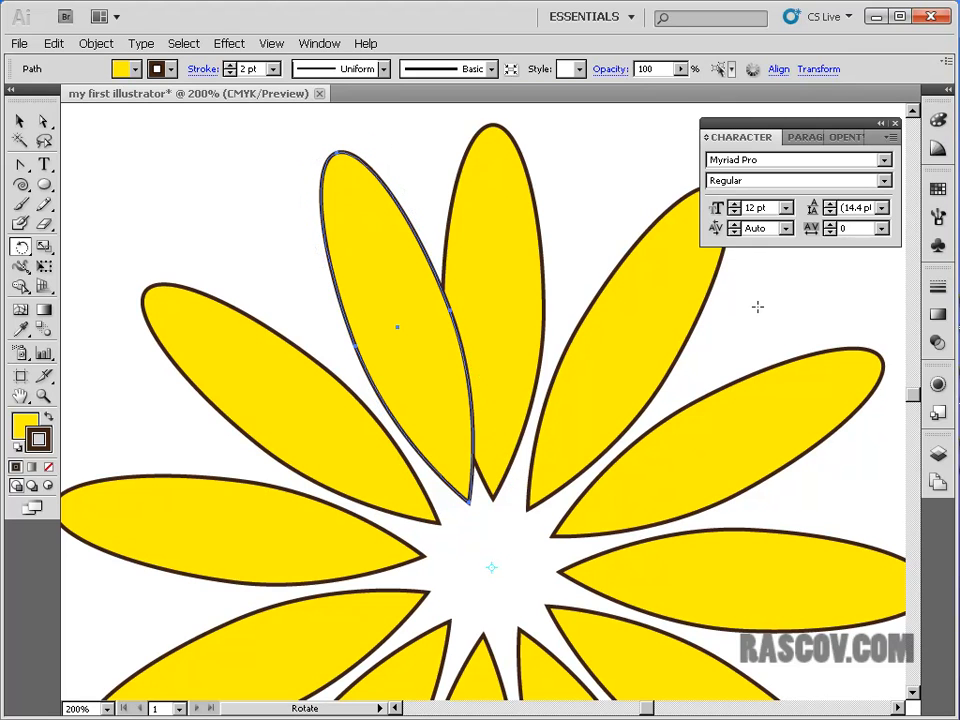
Step: Undo all the rotated petal copies back to the single original petal
key(ctrl+z)
key(ctrl+z)
key(ctrl+z)
key(ctrl+z)
key(ctrl+z)
key(ctrl+z)
key(ctrl+z)
key(ctrl+z)
key(ctrl+z)
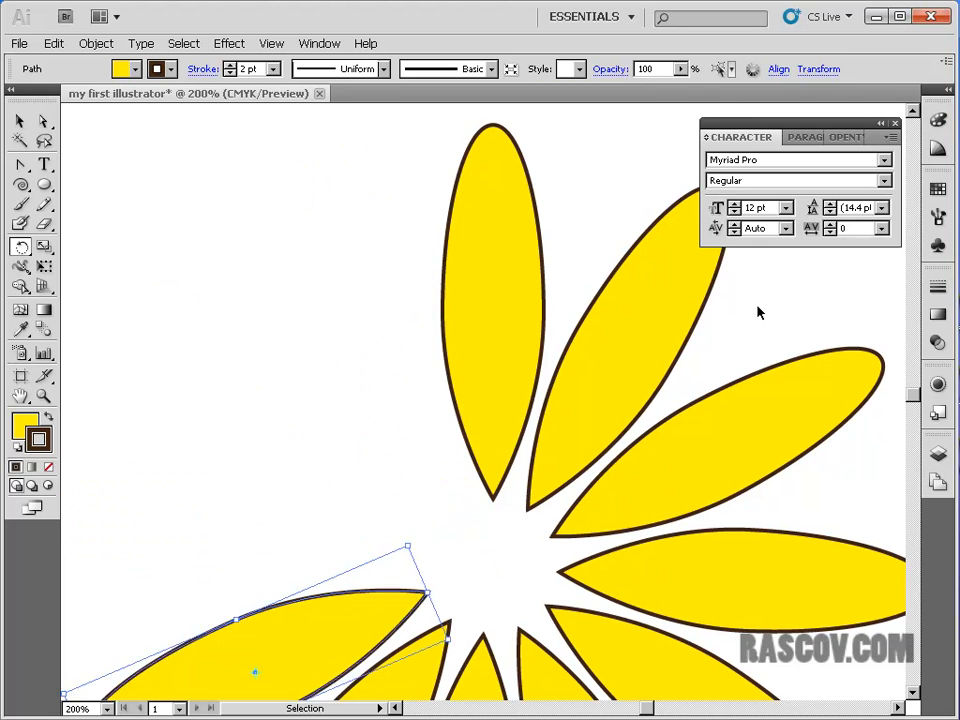
key(ctrl+z)
key(ctrl+z)
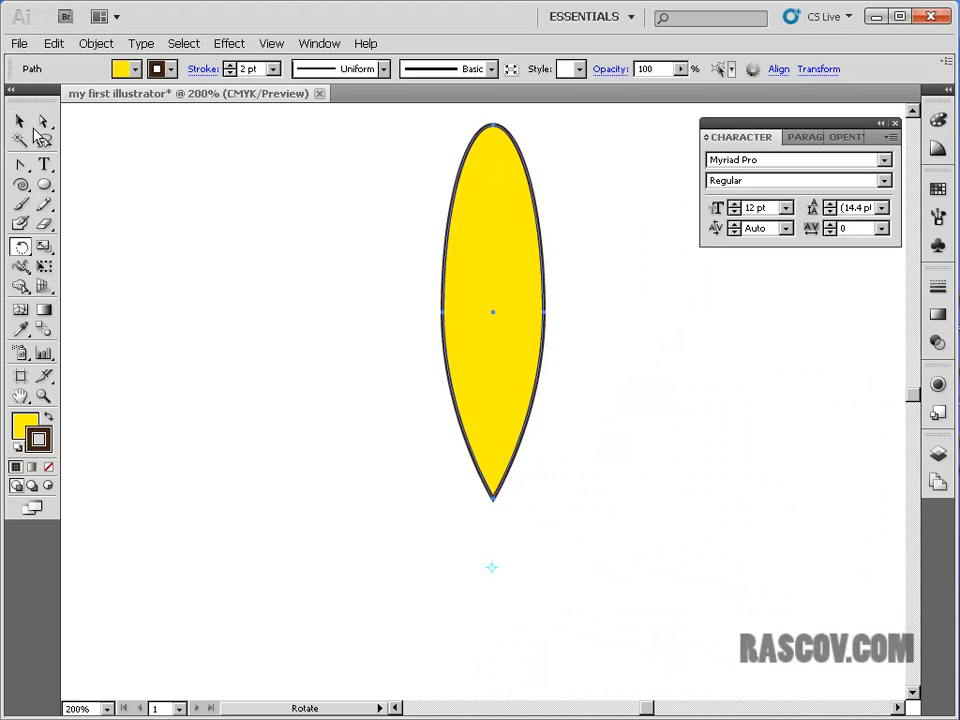
Step: Deselect and reselect the single petal, and set its Rotate origin a short distance below the pointed tip, in line with its centre
click(21, 122)
click(292, 264)
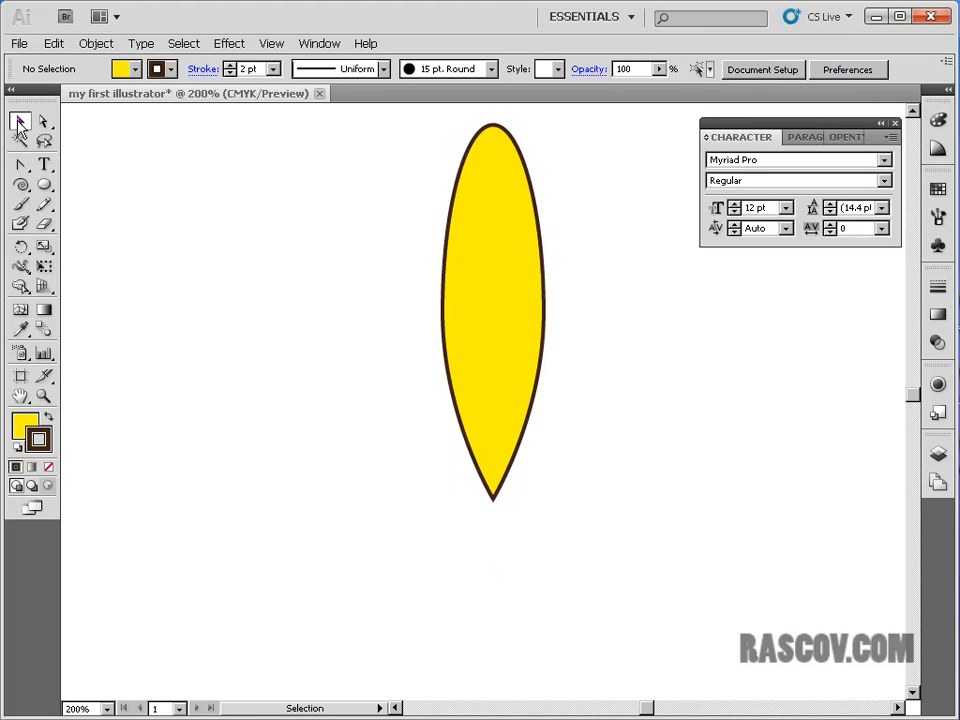
click(497, 281)
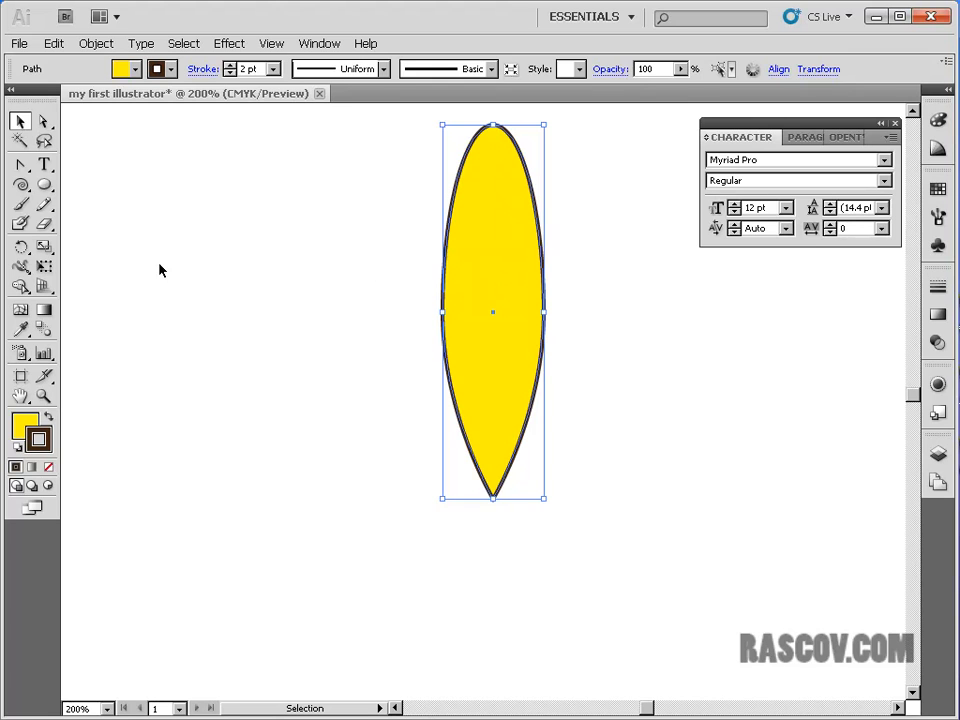
click(20, 248)
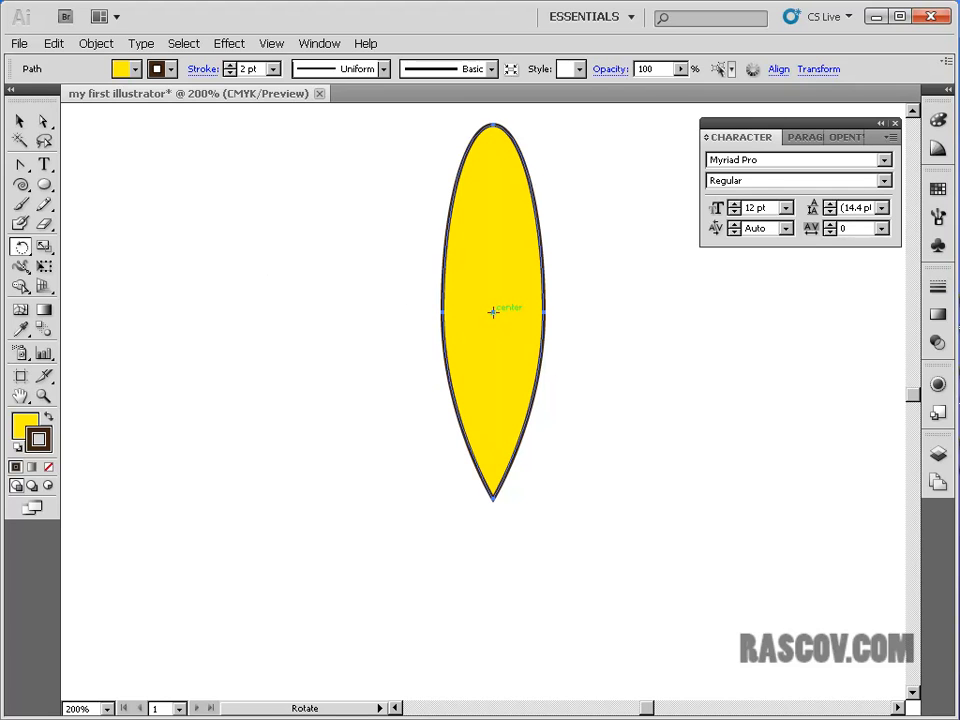
click(490, 570)
Step: Rotate a copy of the petal about 35° clockwise around the origin below its tip
key(alt)
drag(491, 231, 649, 350)
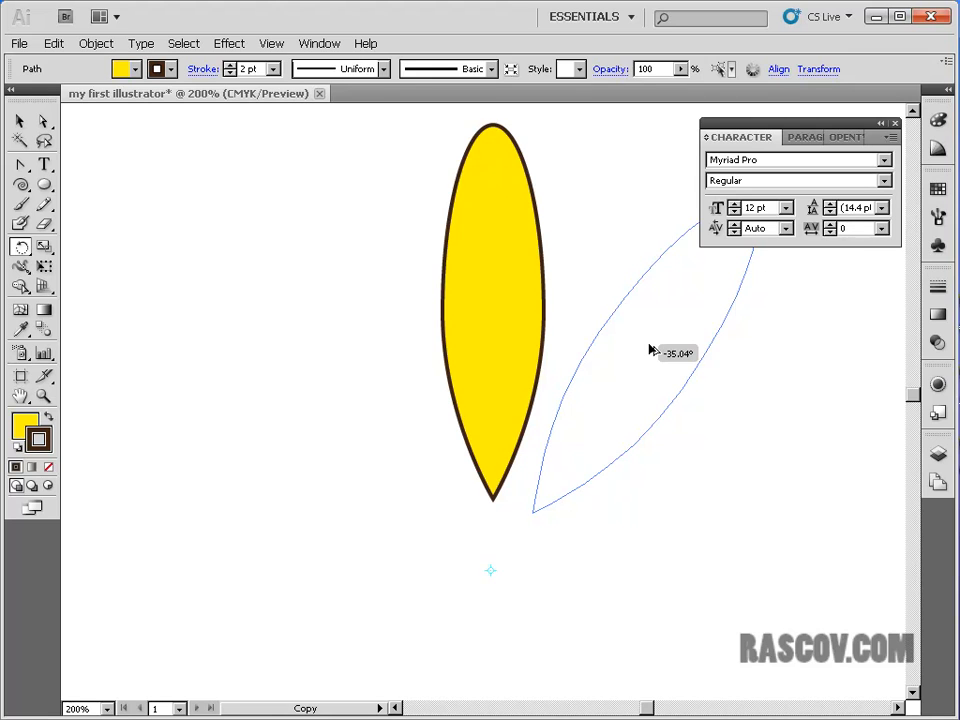
drag(649, 349, 647, 347)
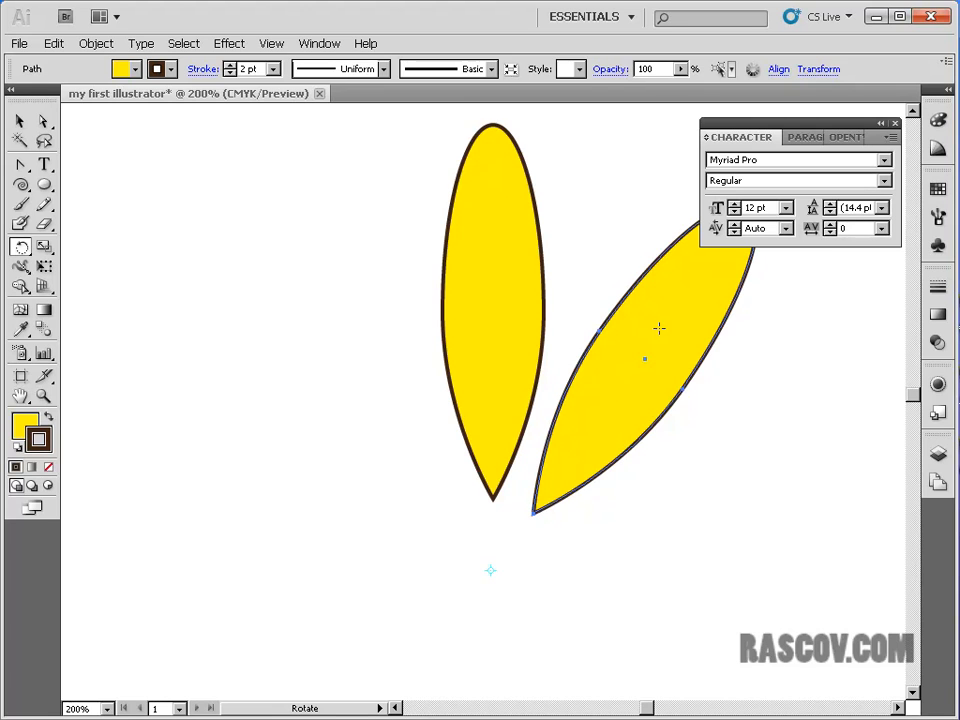
Step: Repeat the rotated-copy transformation eight times to complete a ten-petal ring around the origin
key(v)
key(ctrl+d)
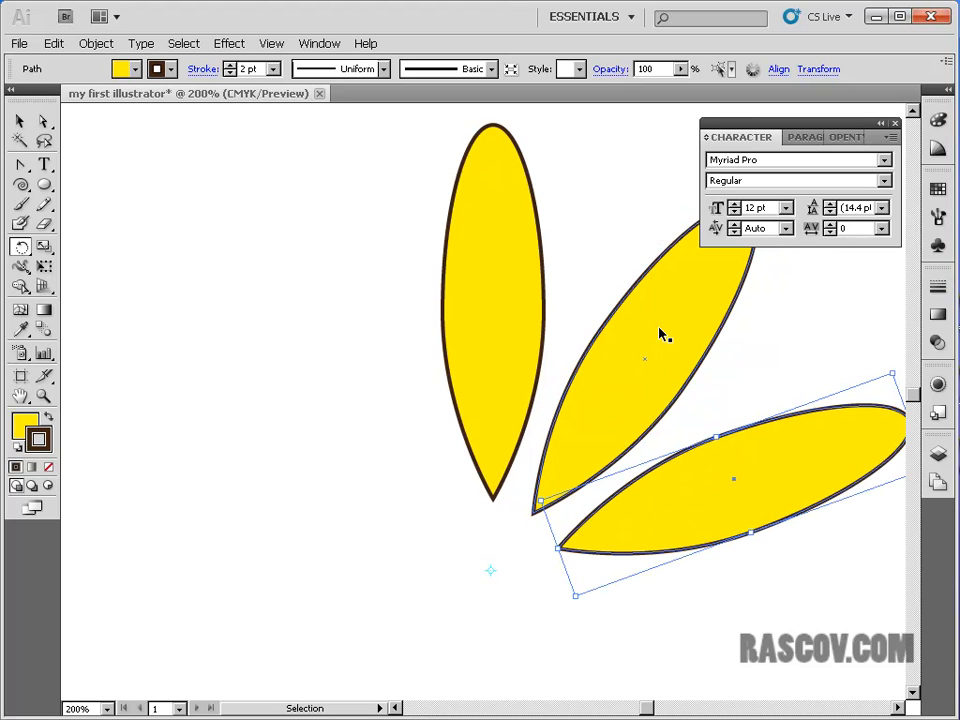
key(ctrl+d)
key(ctrl+d)
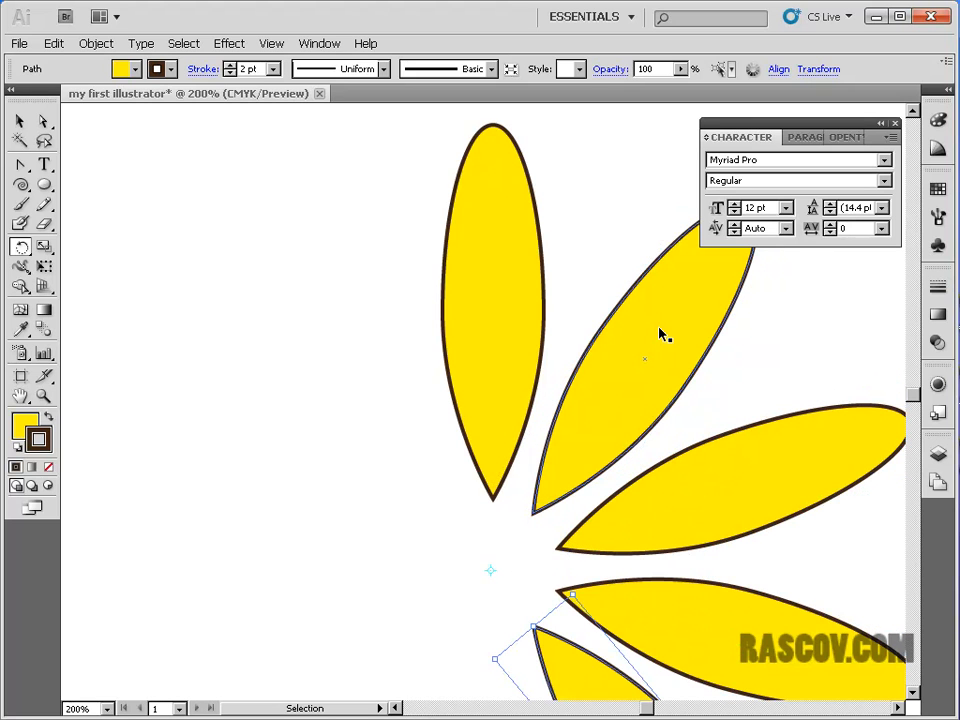
key(ctrl+d)
key(ctrl+d)
key(ctrl+d)
key(ctrl+d)
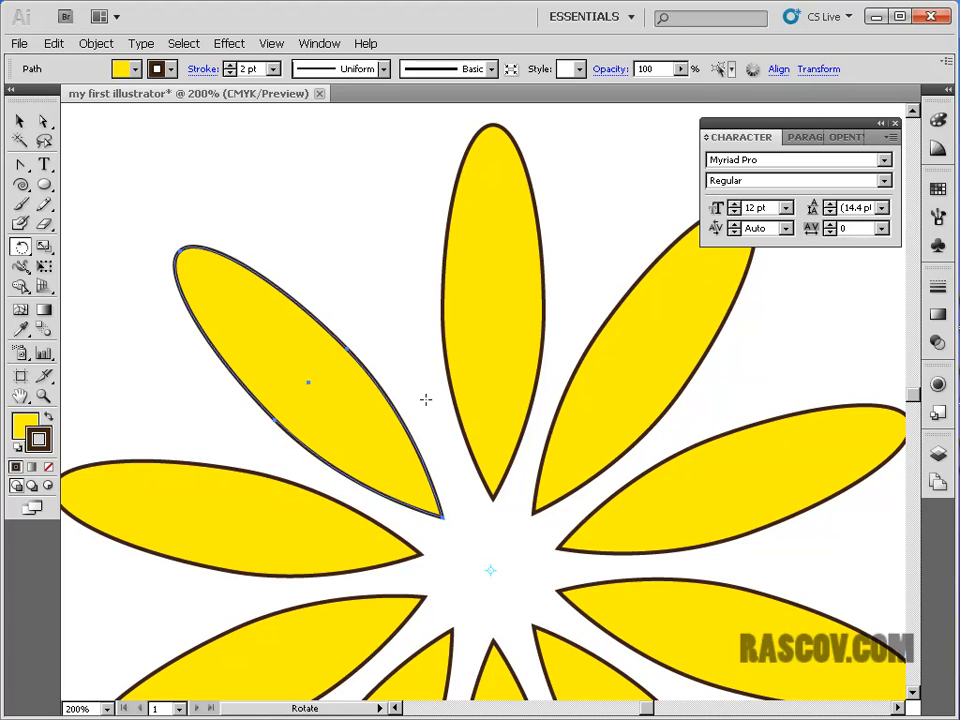
key(ctrl+minus)
key(ctrl+minus)
key(ctrl+minus)
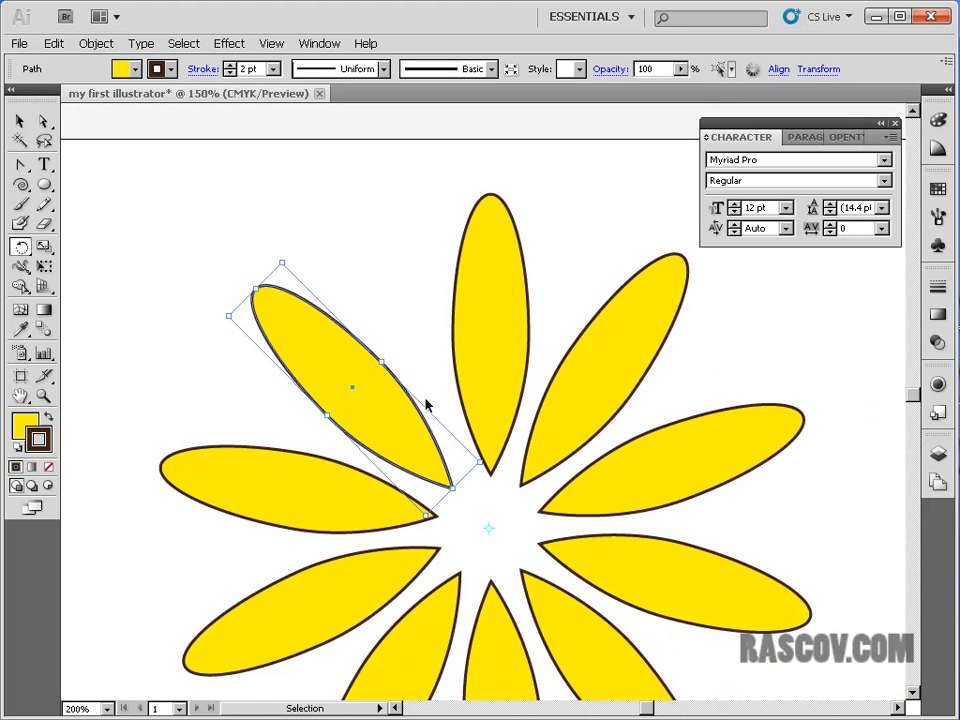
key(ctrl+plus)
key(ctrl+minus)
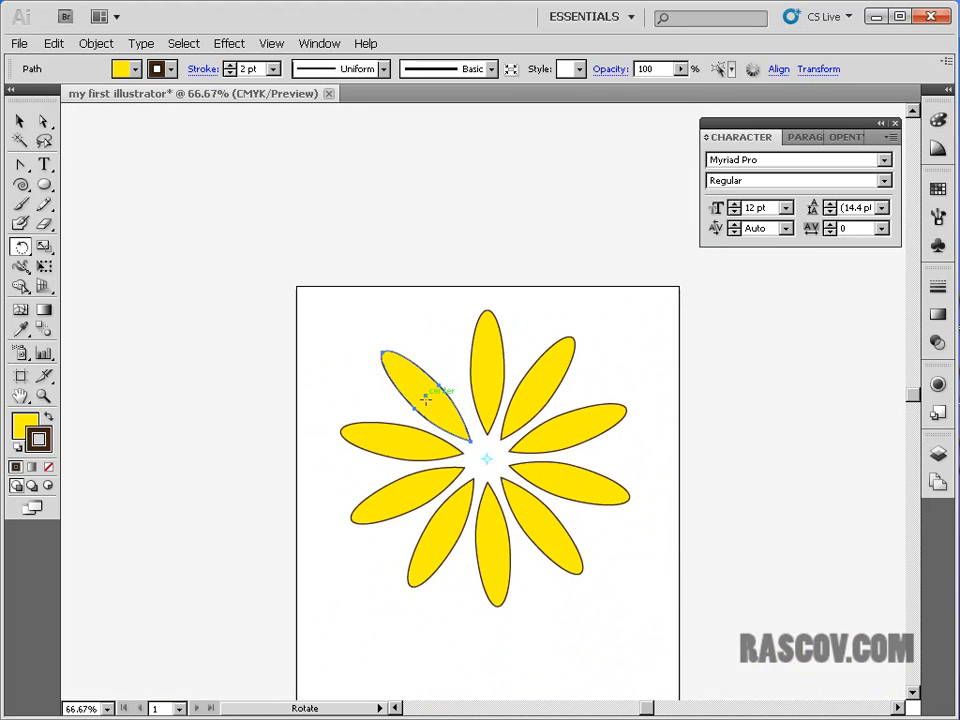